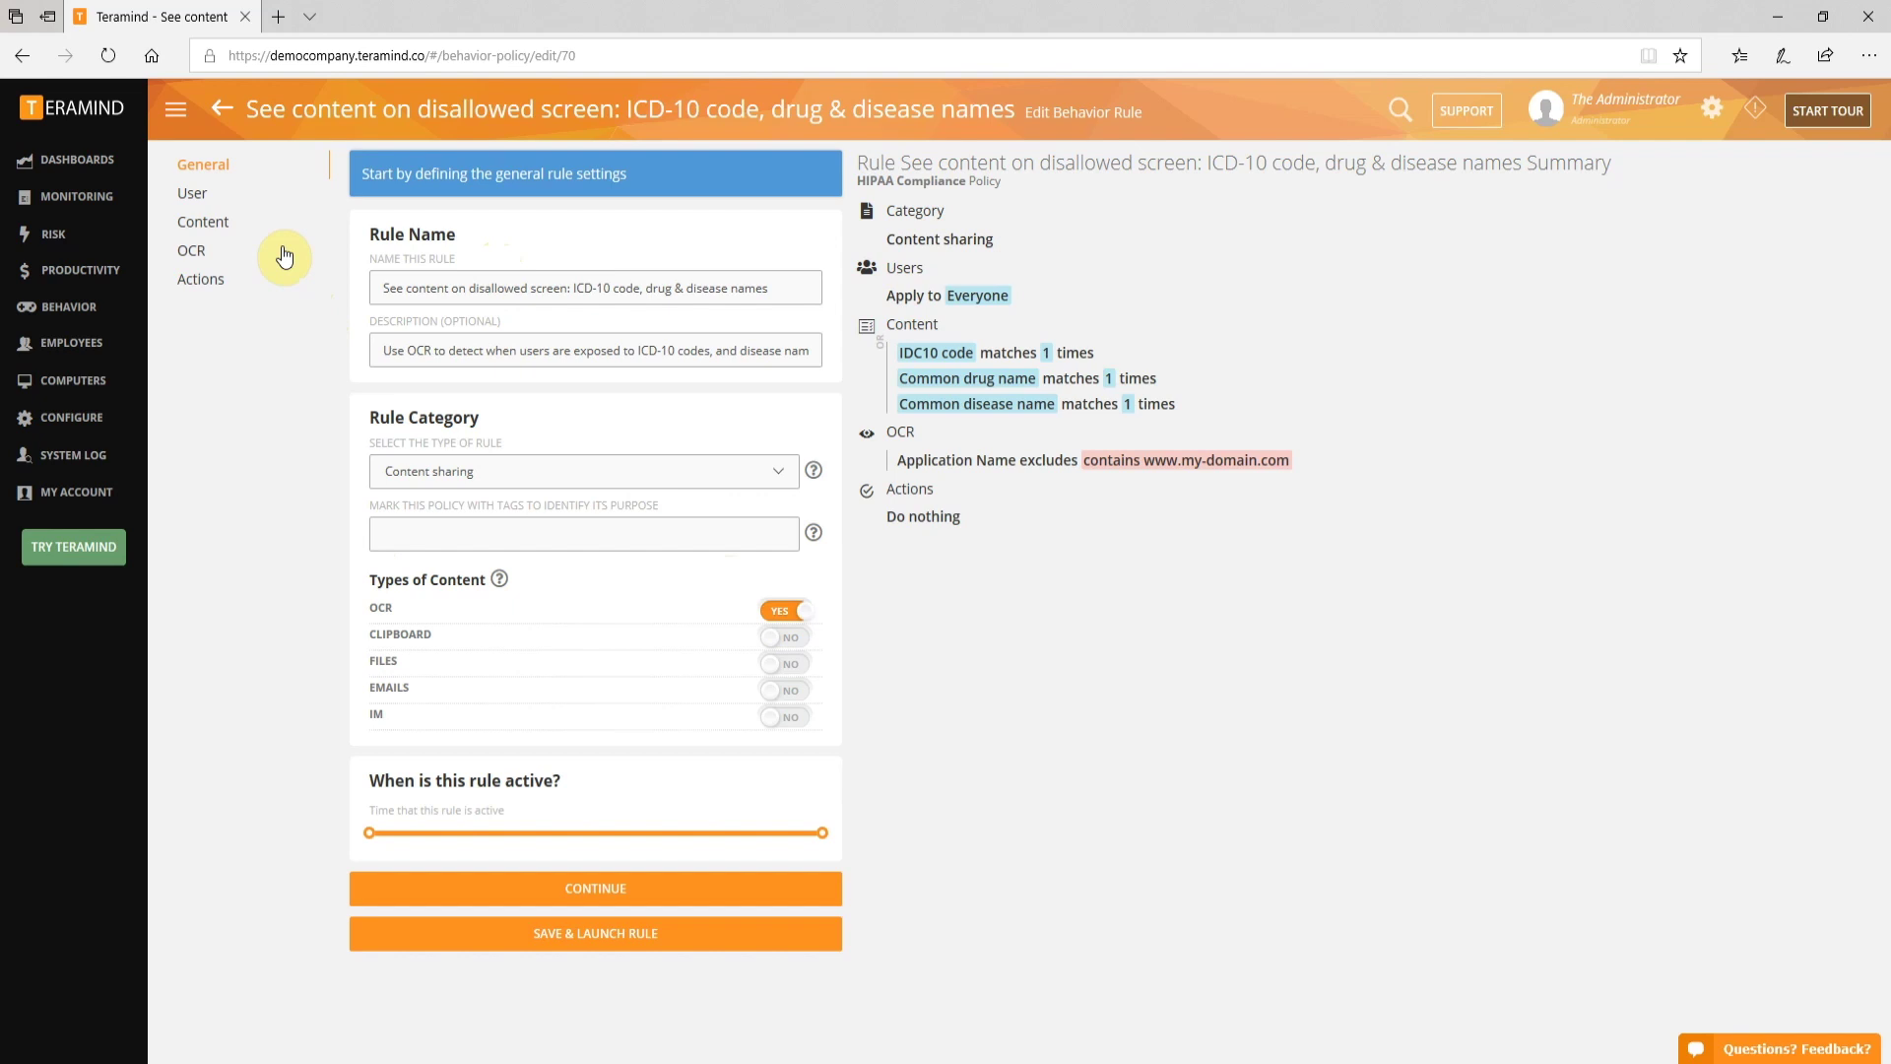
- Open the rule's content definitions and view the sensitive data categories available for Definition 1
{"action": "left_click", "coordinate": [222, 231]}
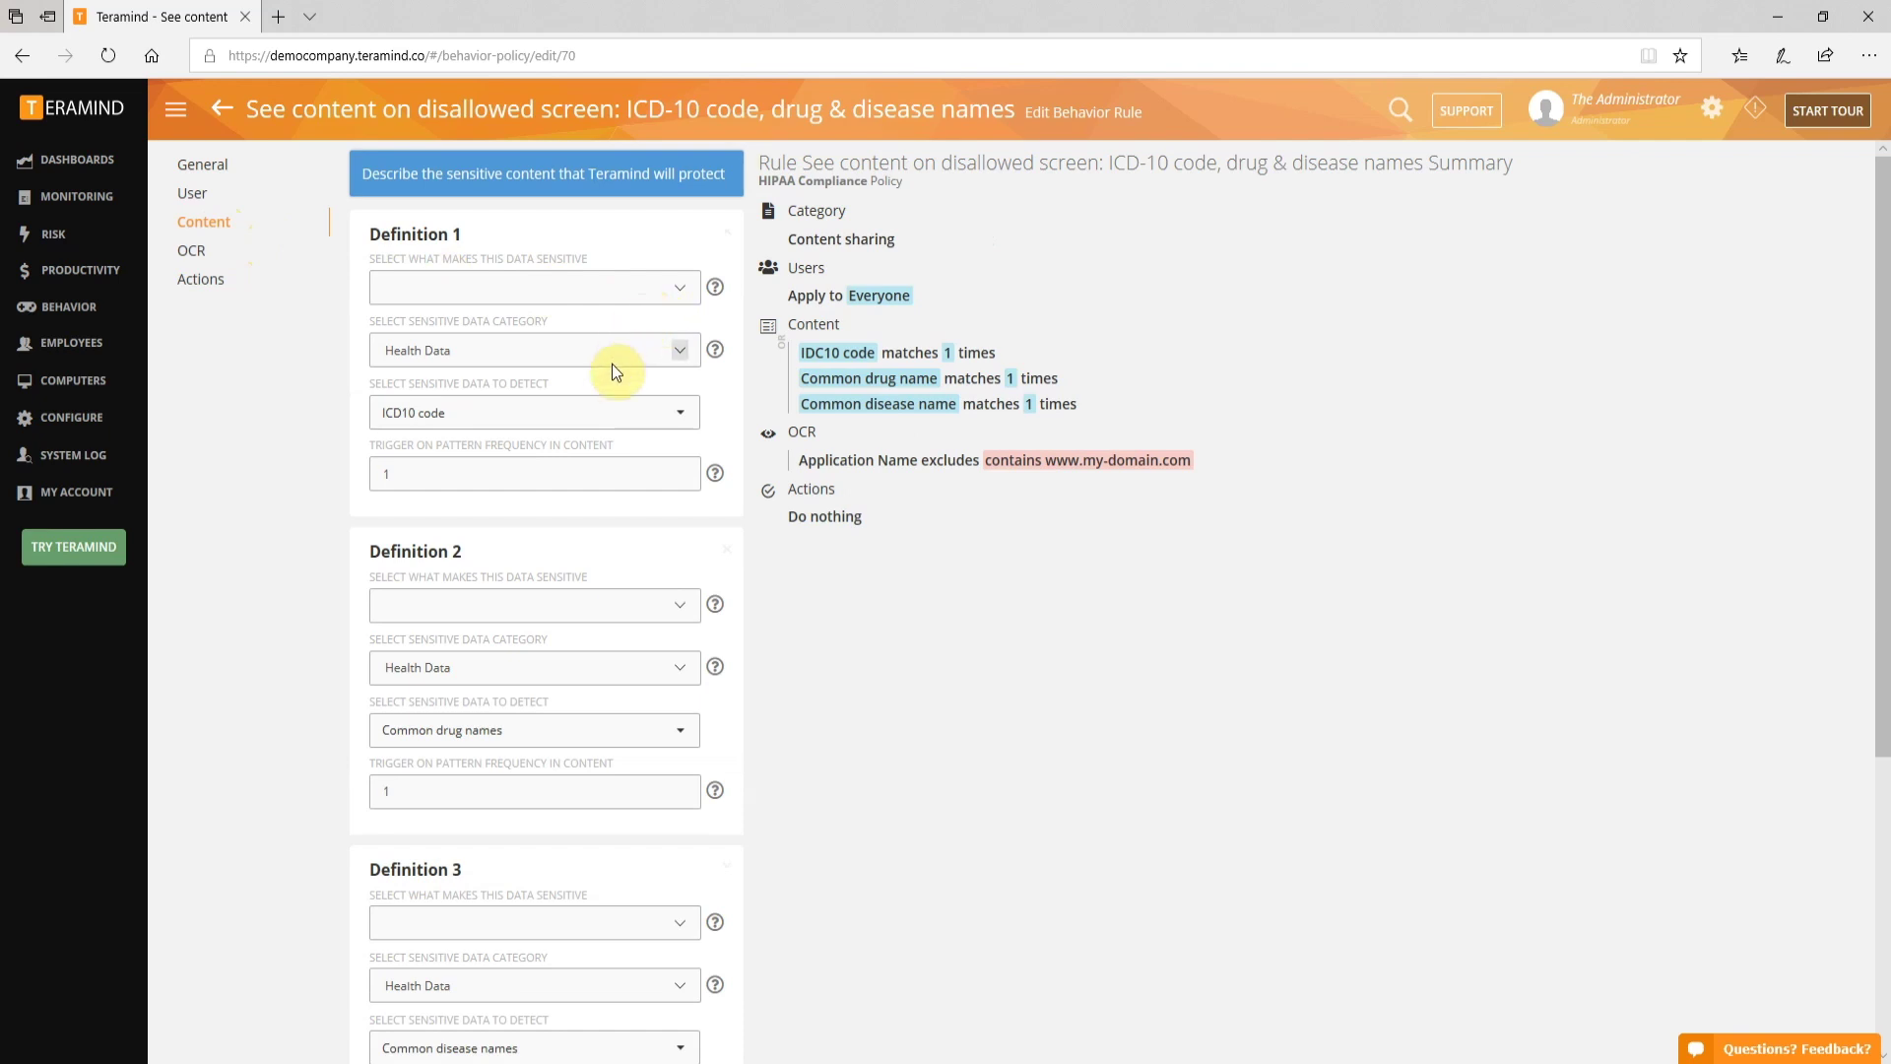
{"action": "left_click", "coordinate": [684, 354]}
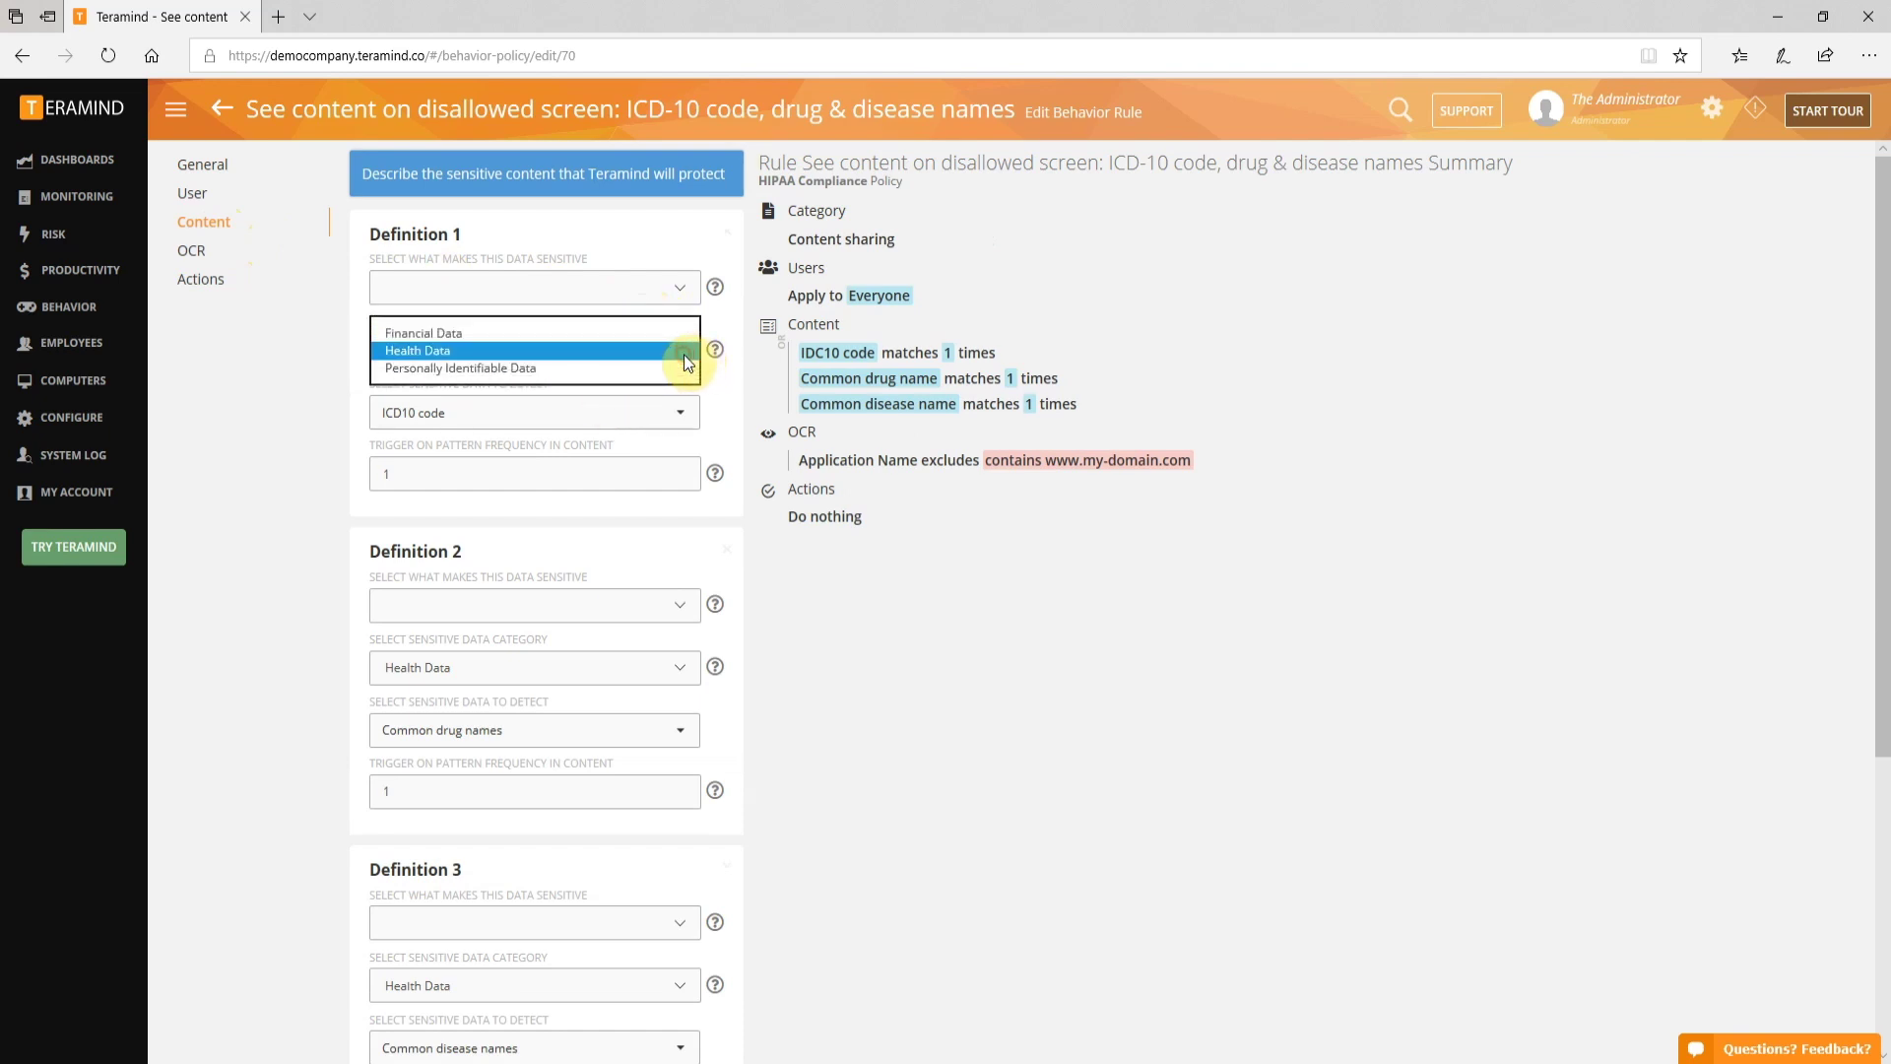
{"action": "left_click", "coordinate": [241, 404]}
- Review the remaining content definitions and their combining logic, checking which sensitive data types Definition 2 can detect
{"action": "scroll", "coordinate": [478, 483], "scroll_direction": "down", "scroll_amount": 1}
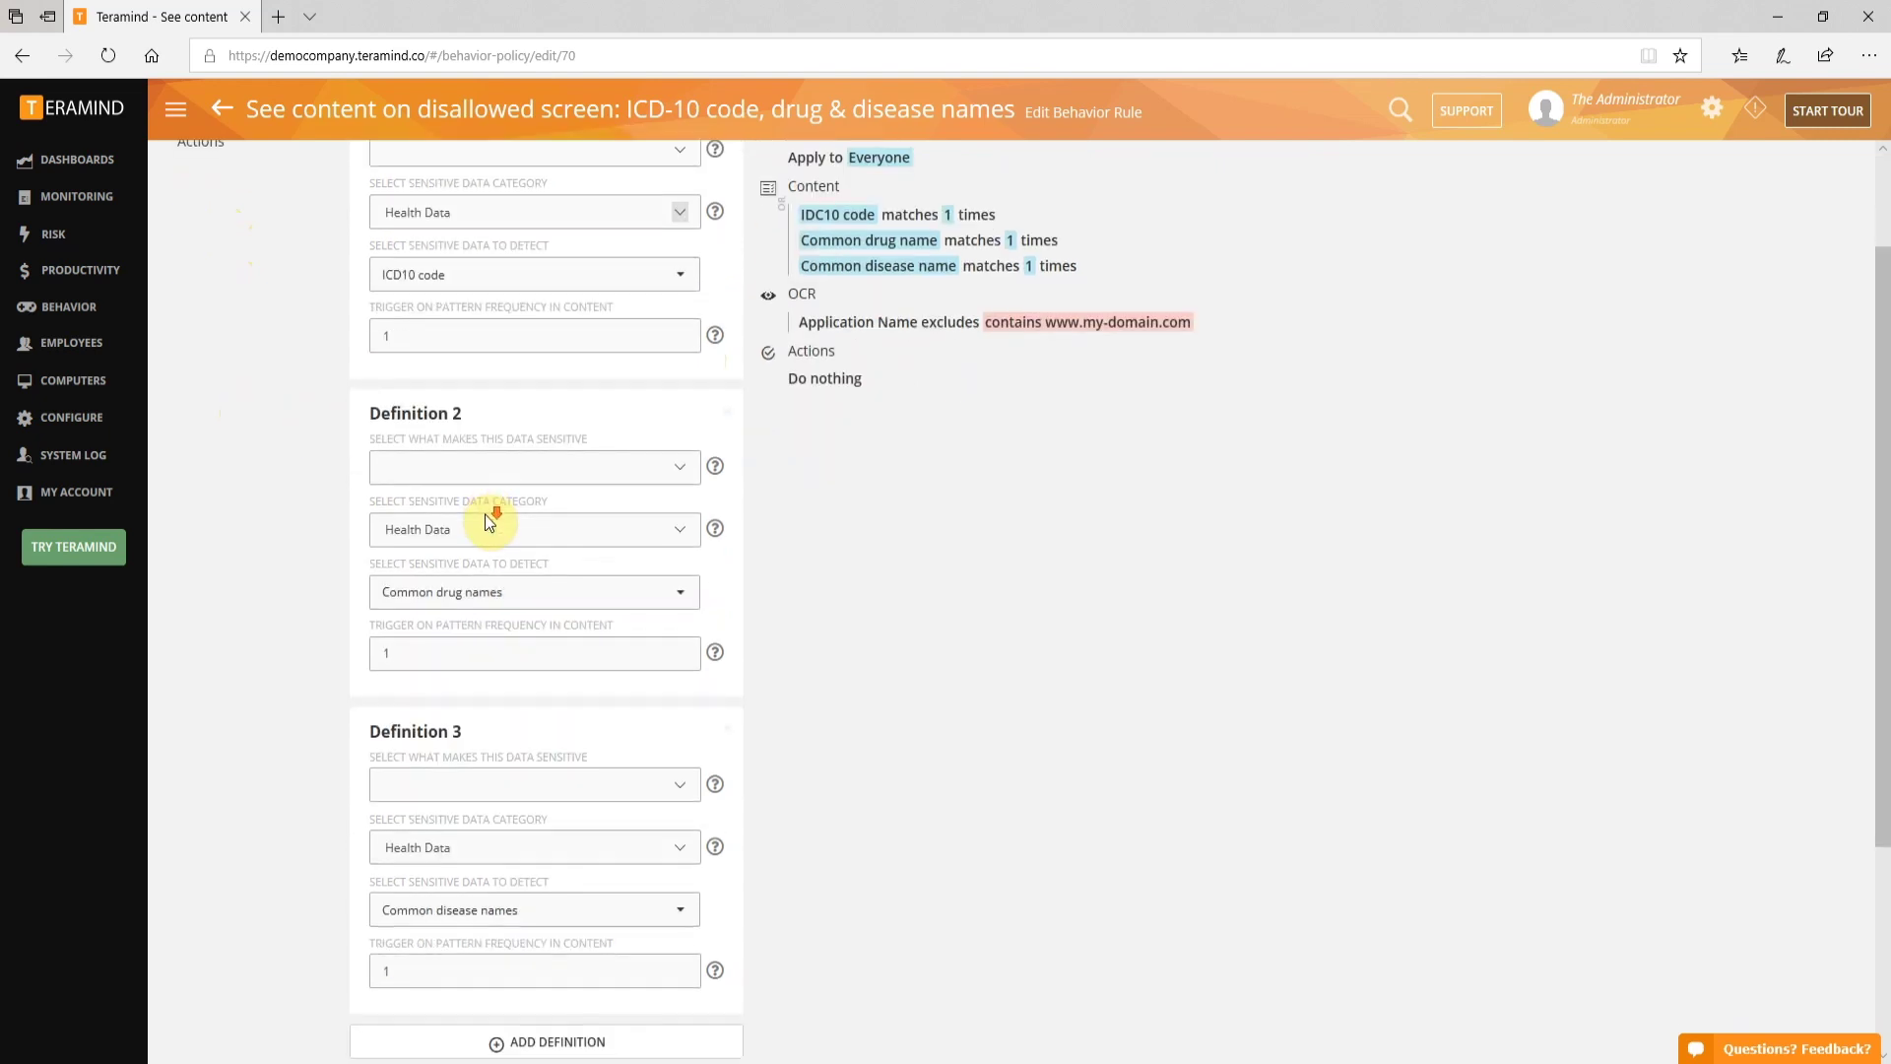
{"action": "scroll", "coordinate": [486, 515], "scroll_direction": "down", "scroll_amount": 1}
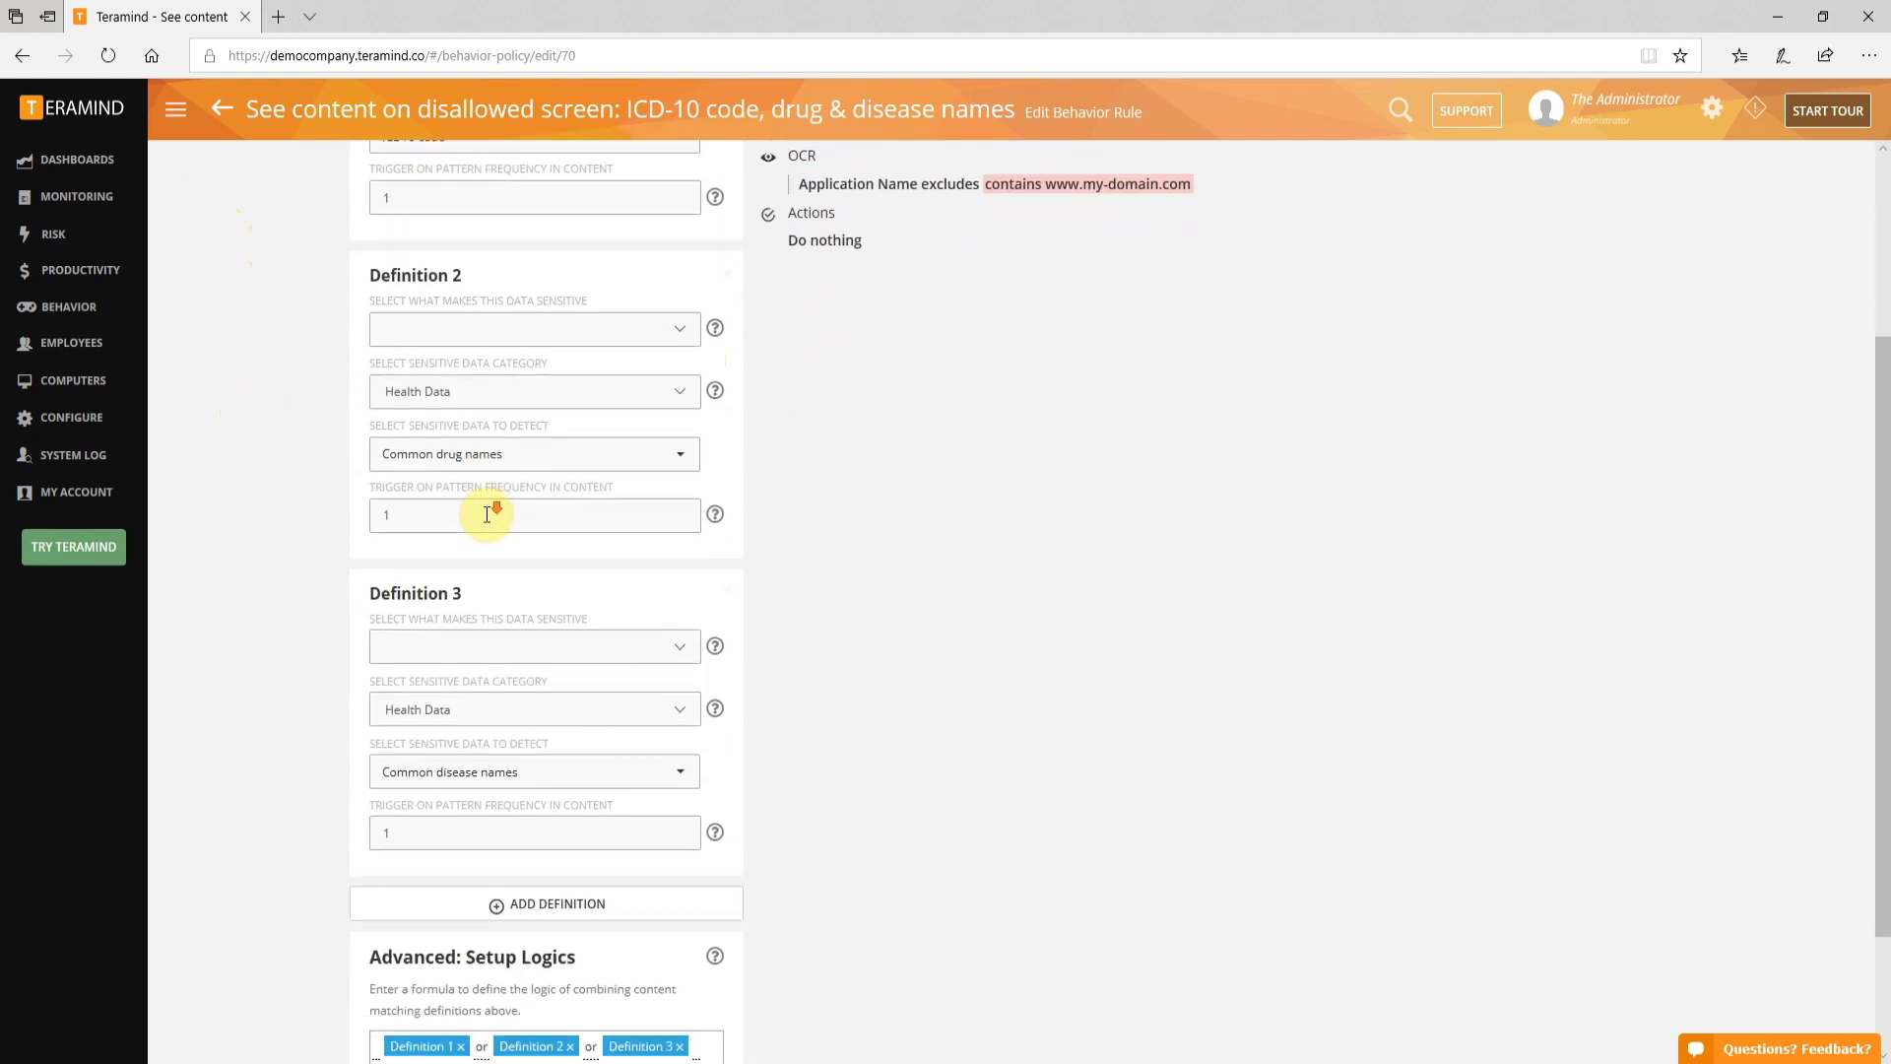
{"action": "scroll", "coordinate": [487, 514], "scroll_direction": "down", "scroll_amount": 1}
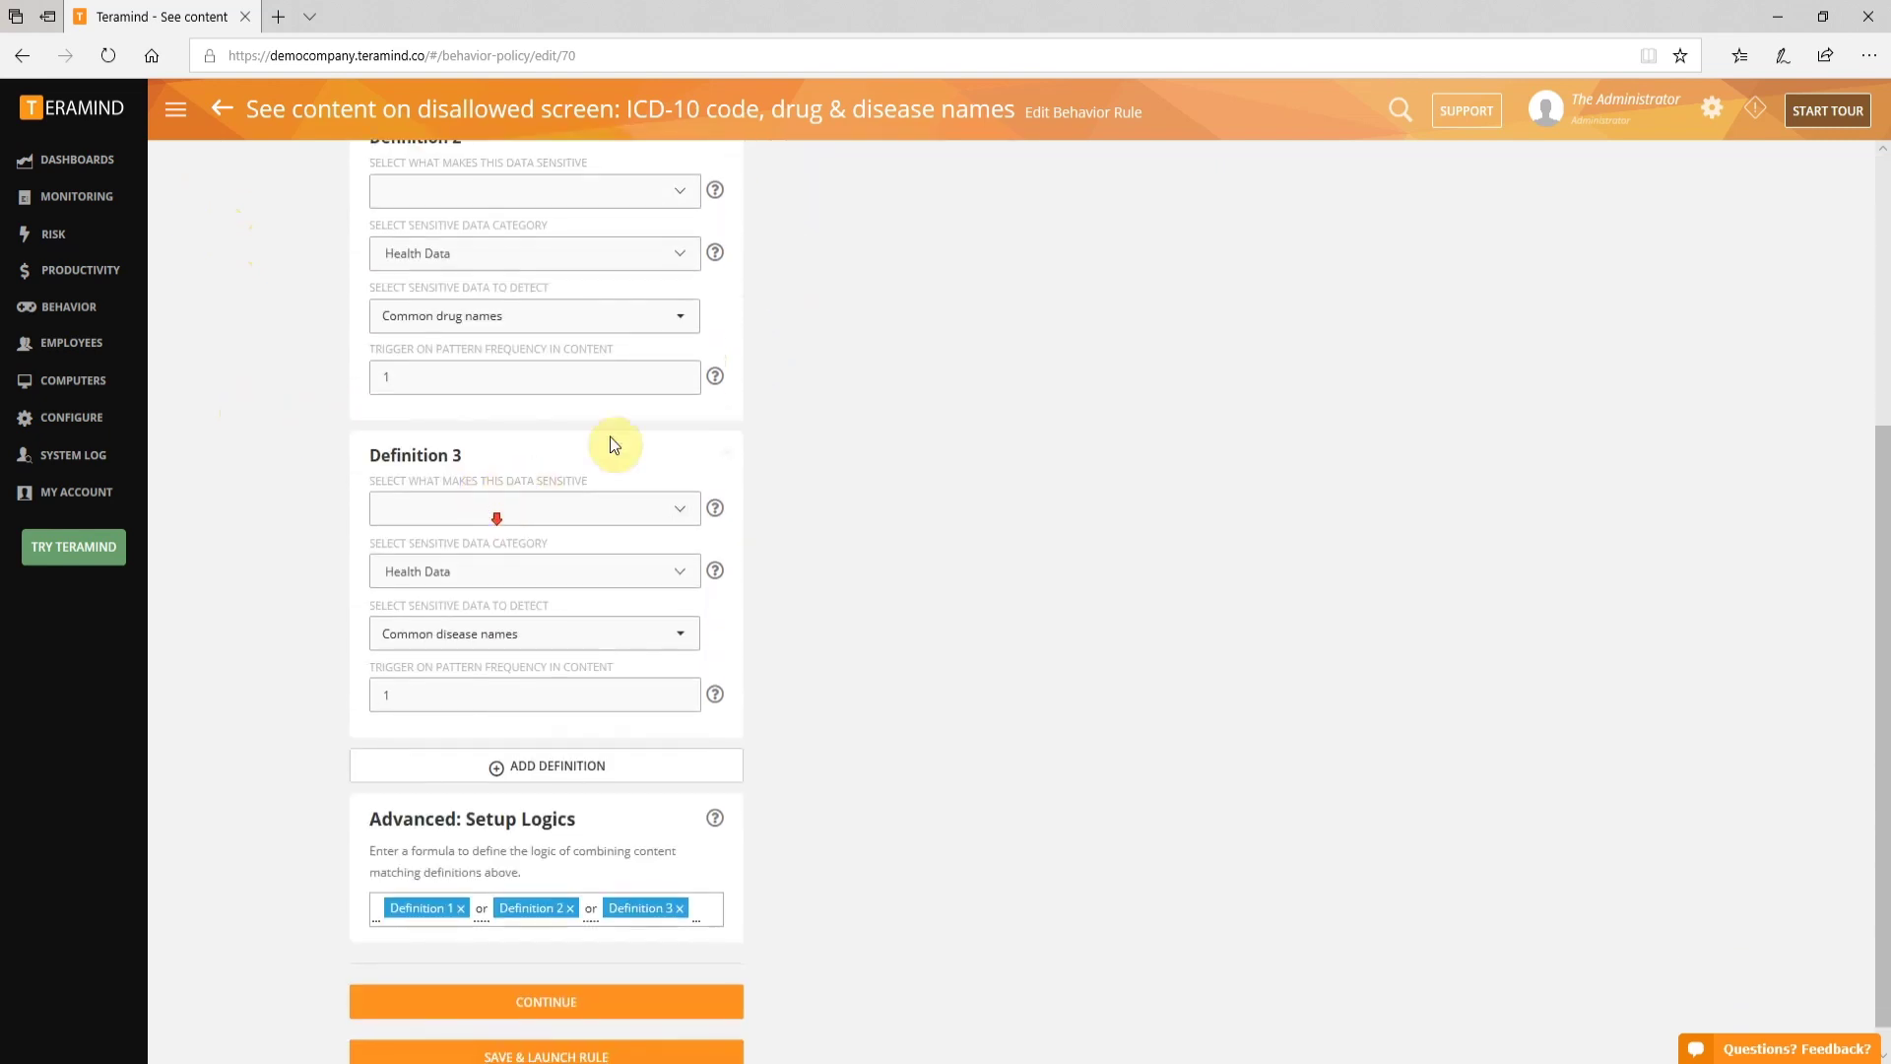
{"action": "left_click", "coordinate": [692, 315]}
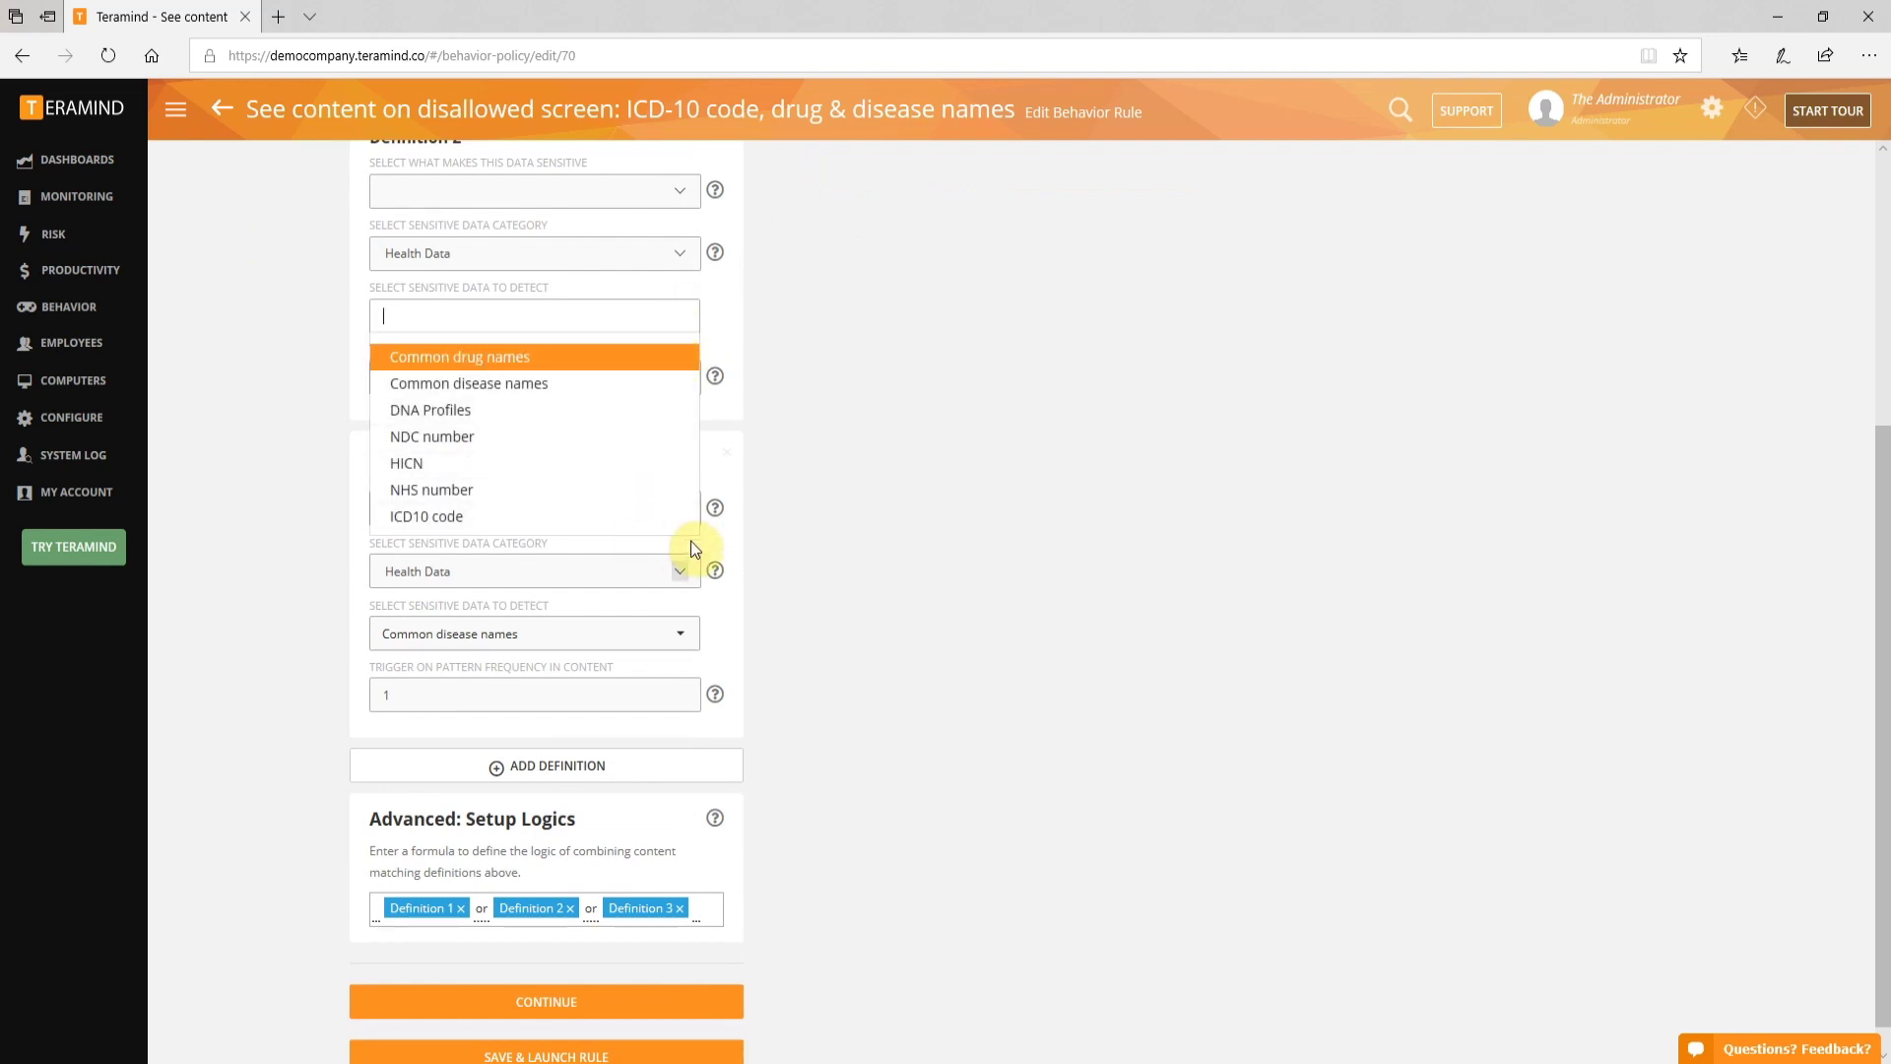
{"action": "left_click", "coordinate": [896, 553]}
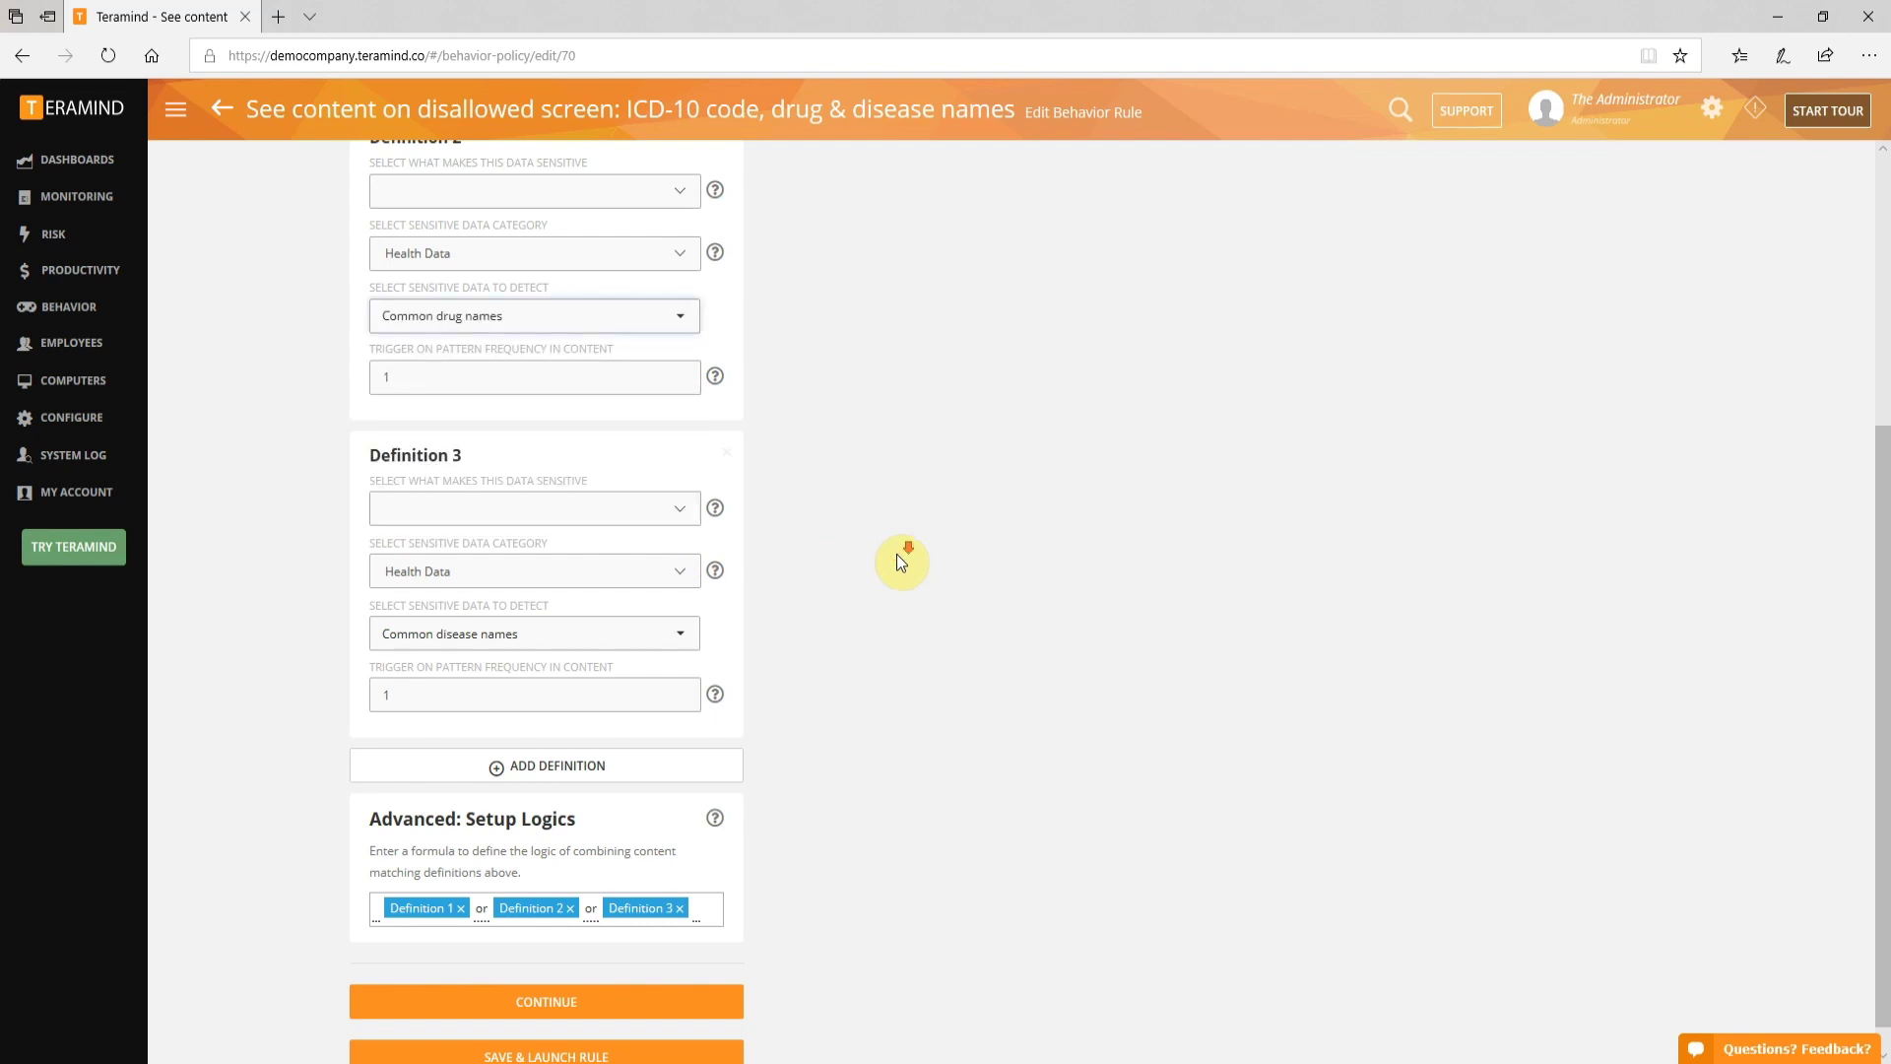
{"action": "scroll", "coordinate": [897, 554], "scroll_direction": "down", "scroll_amount": 1}
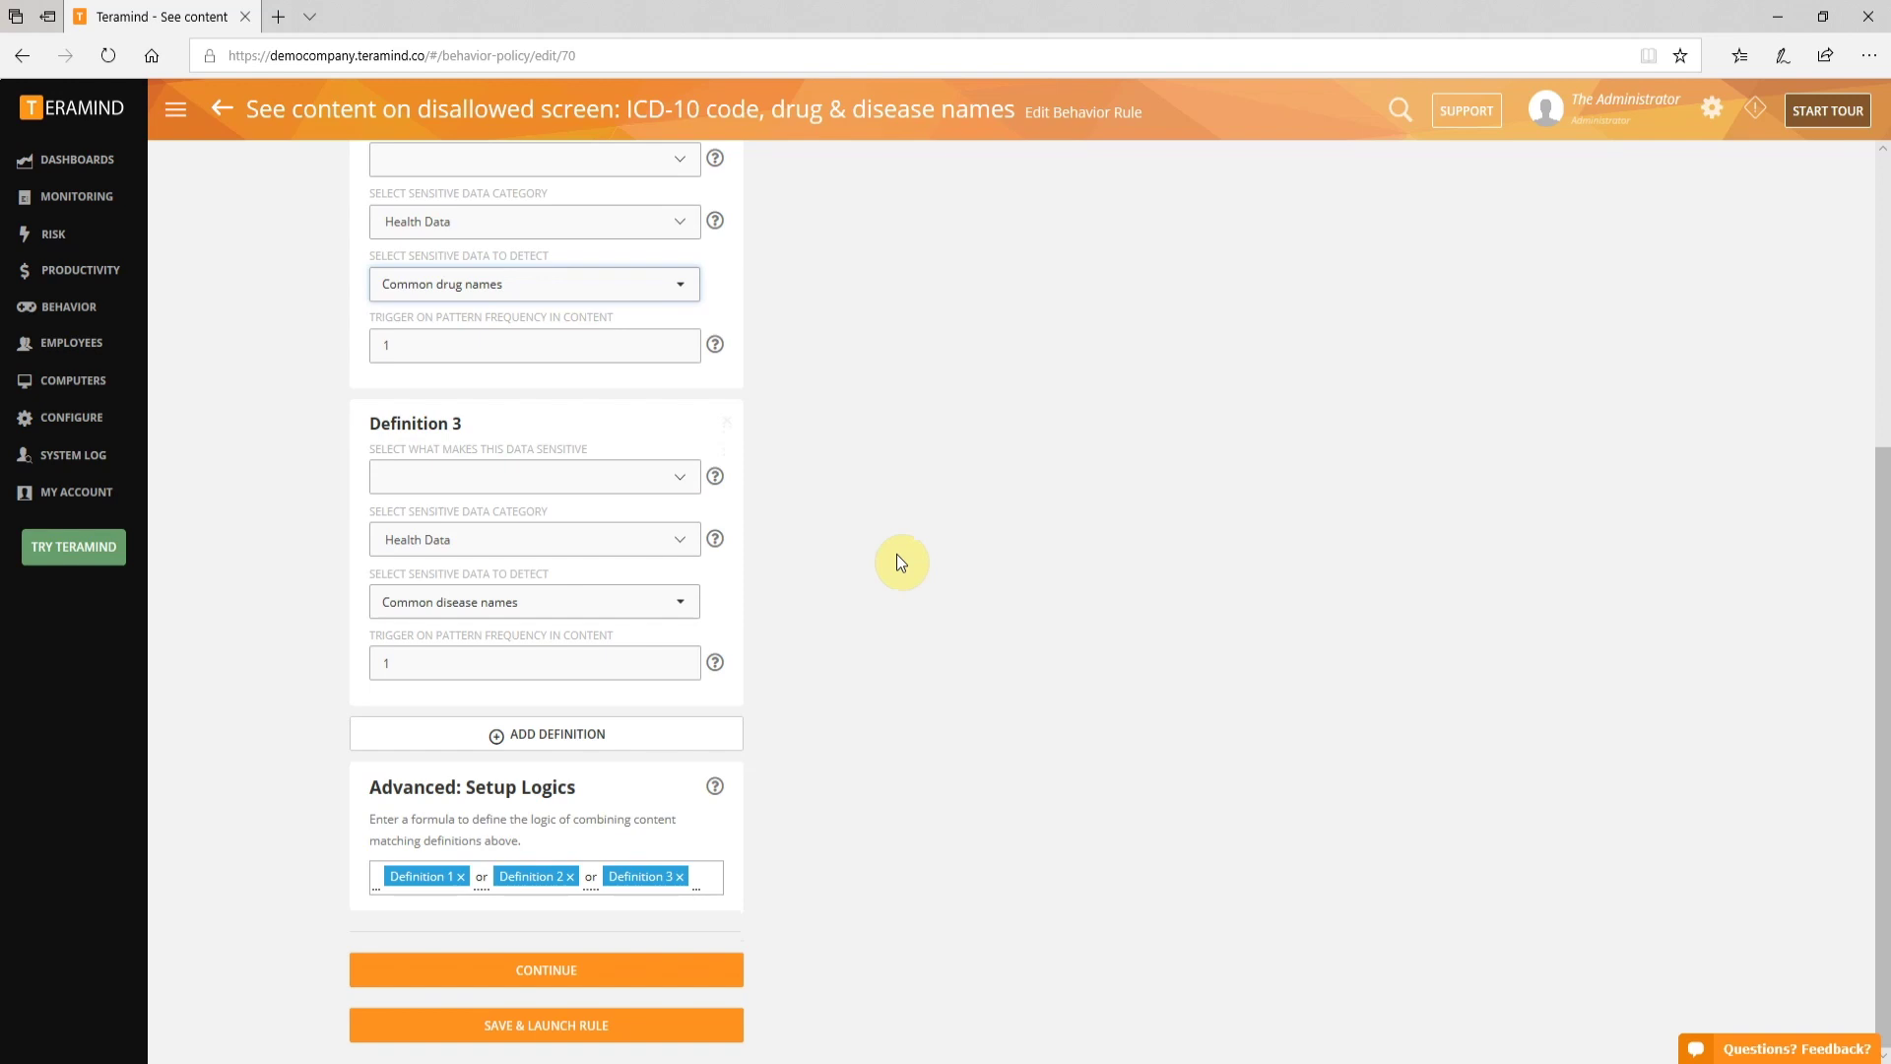
{"action": "scroll", "coordinate": [897, 562], "scroll_direction": "up", "scroll_amount": 1}
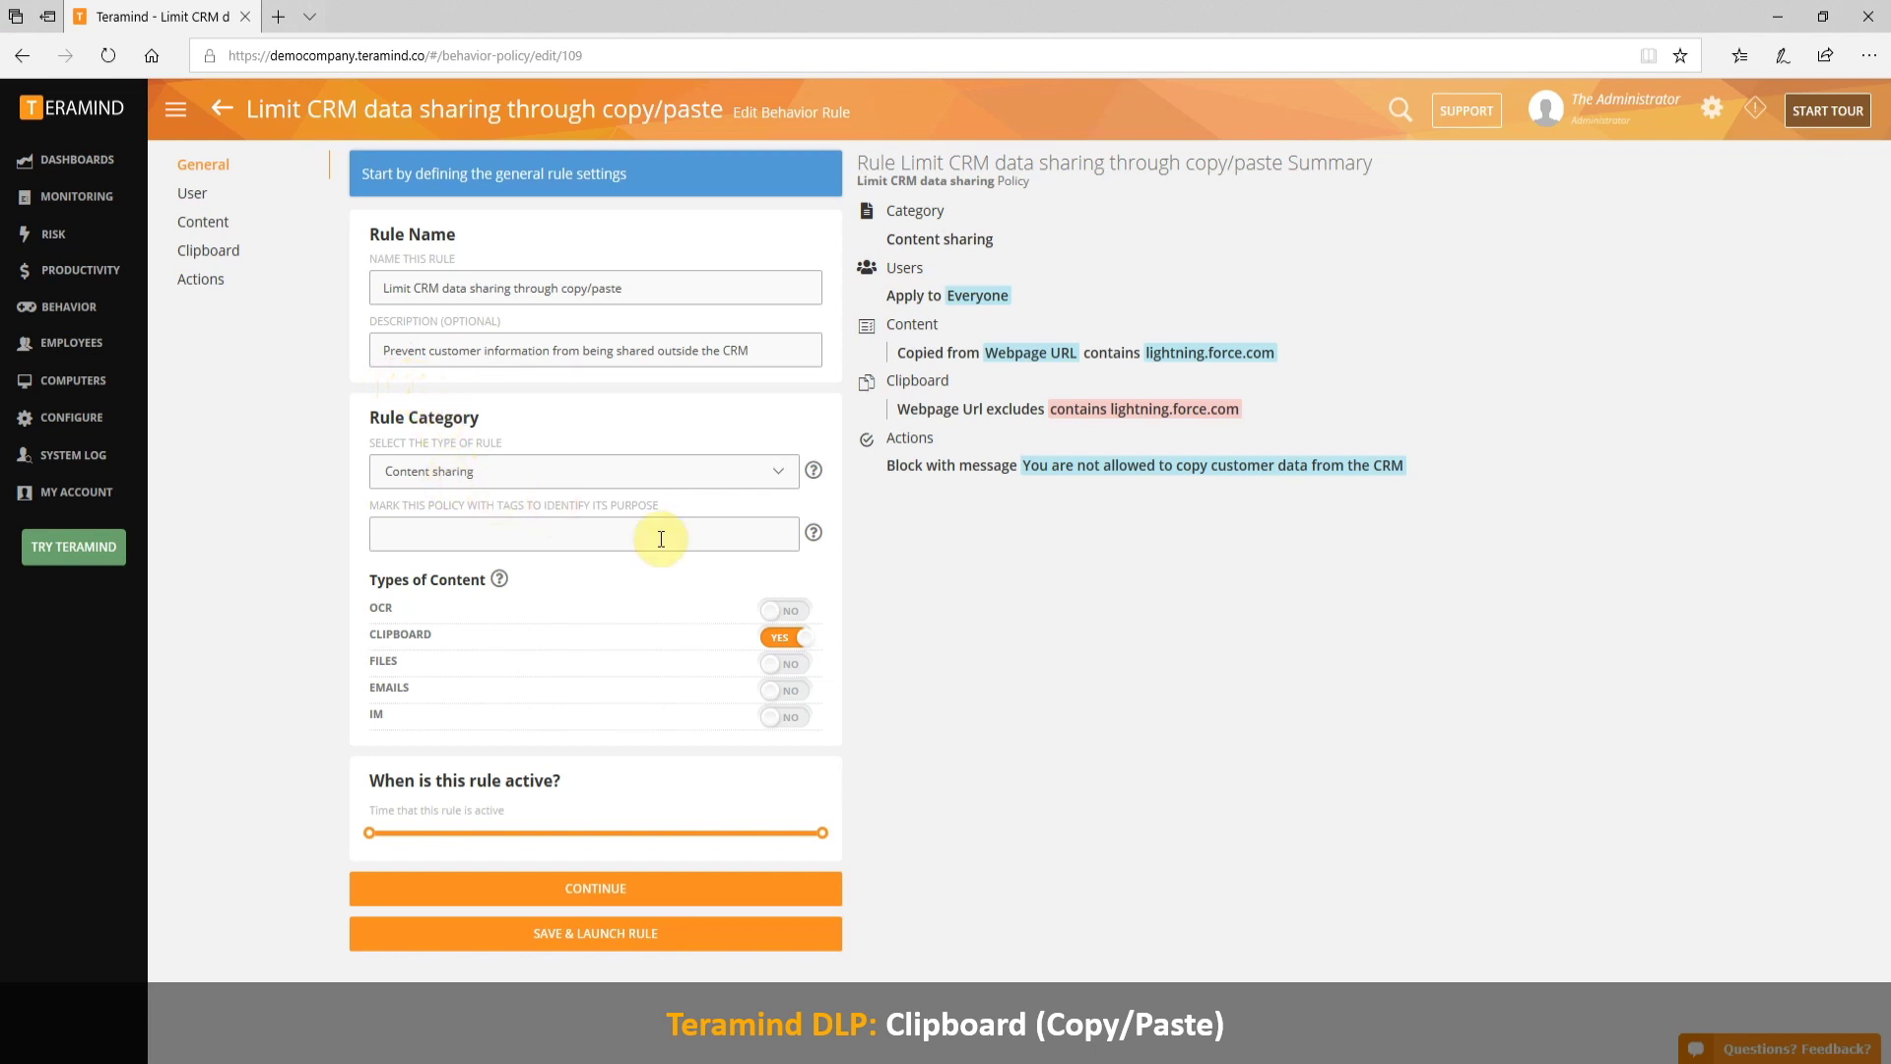
- Review the content, clipboard and action settings of the "Limit CRM data sharing through copy/paste" rule
{"action": "left_click", "coordinate": [232, 281]}
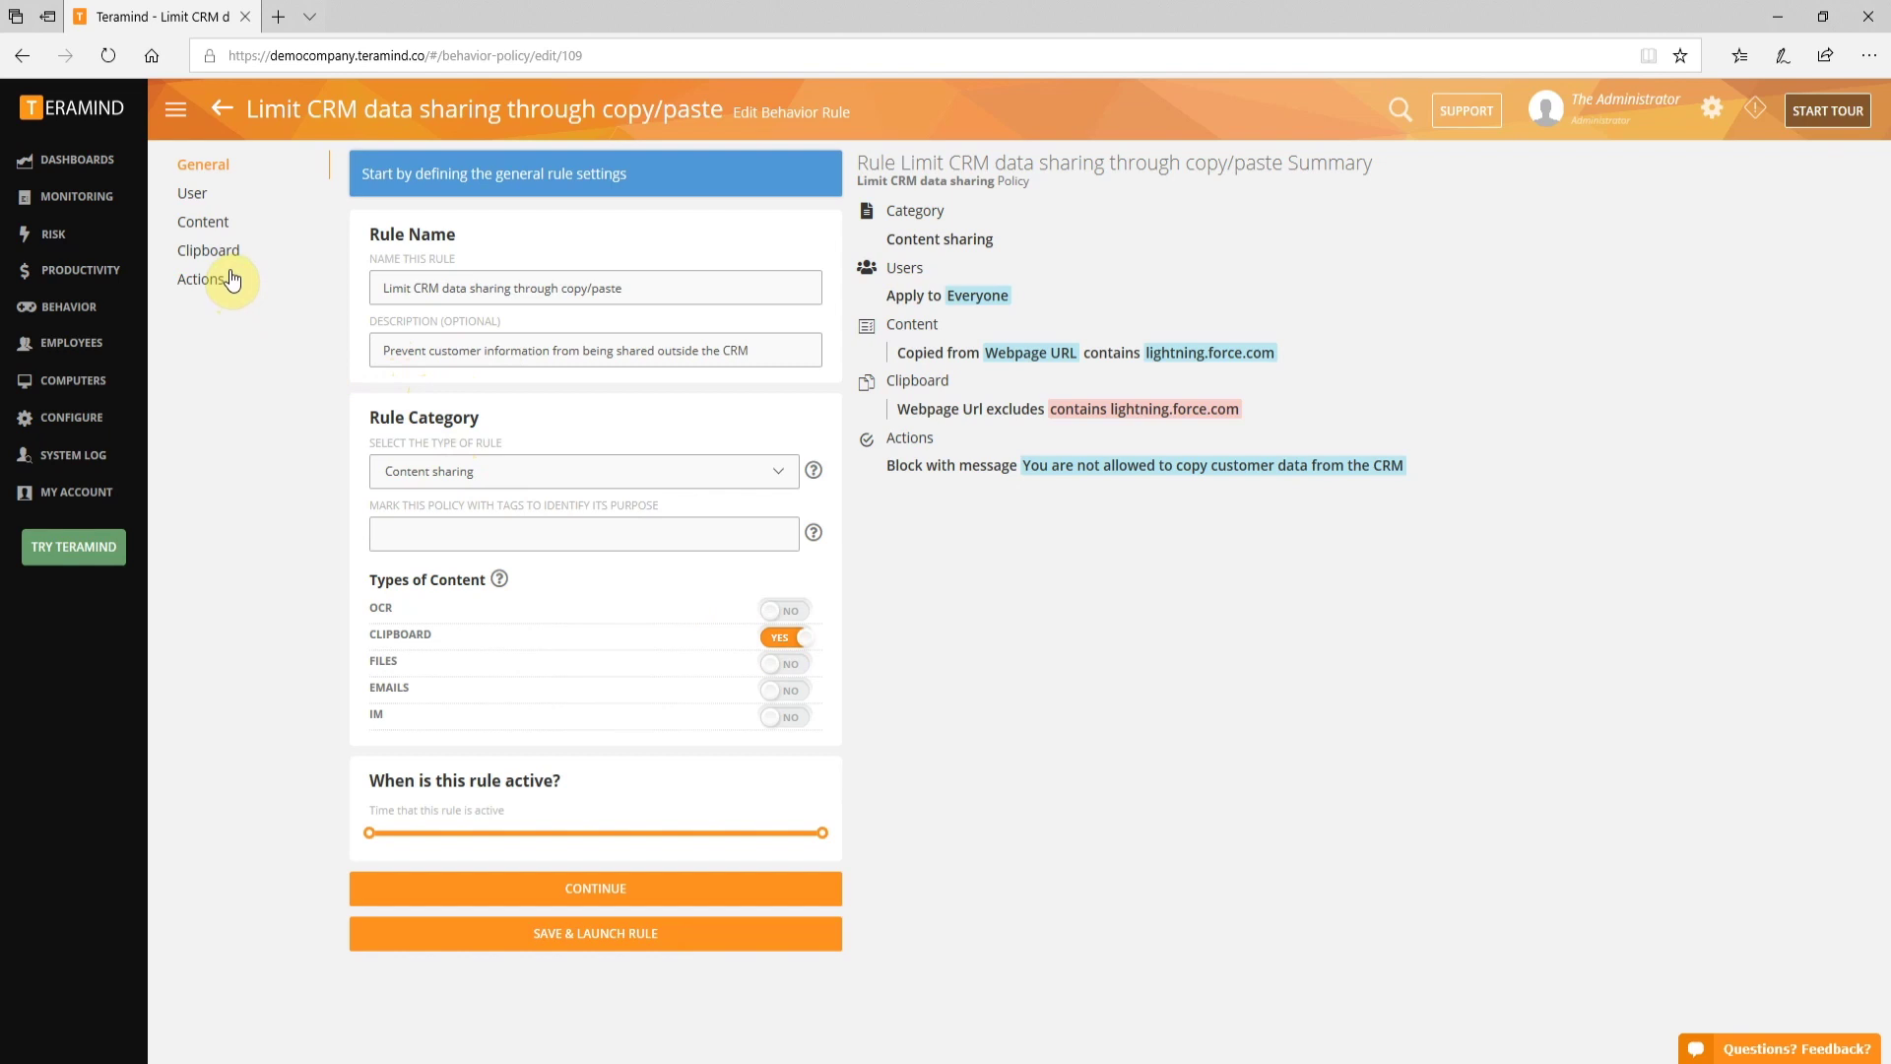
{"action": "left_click", "coordinate": [204, 225]}
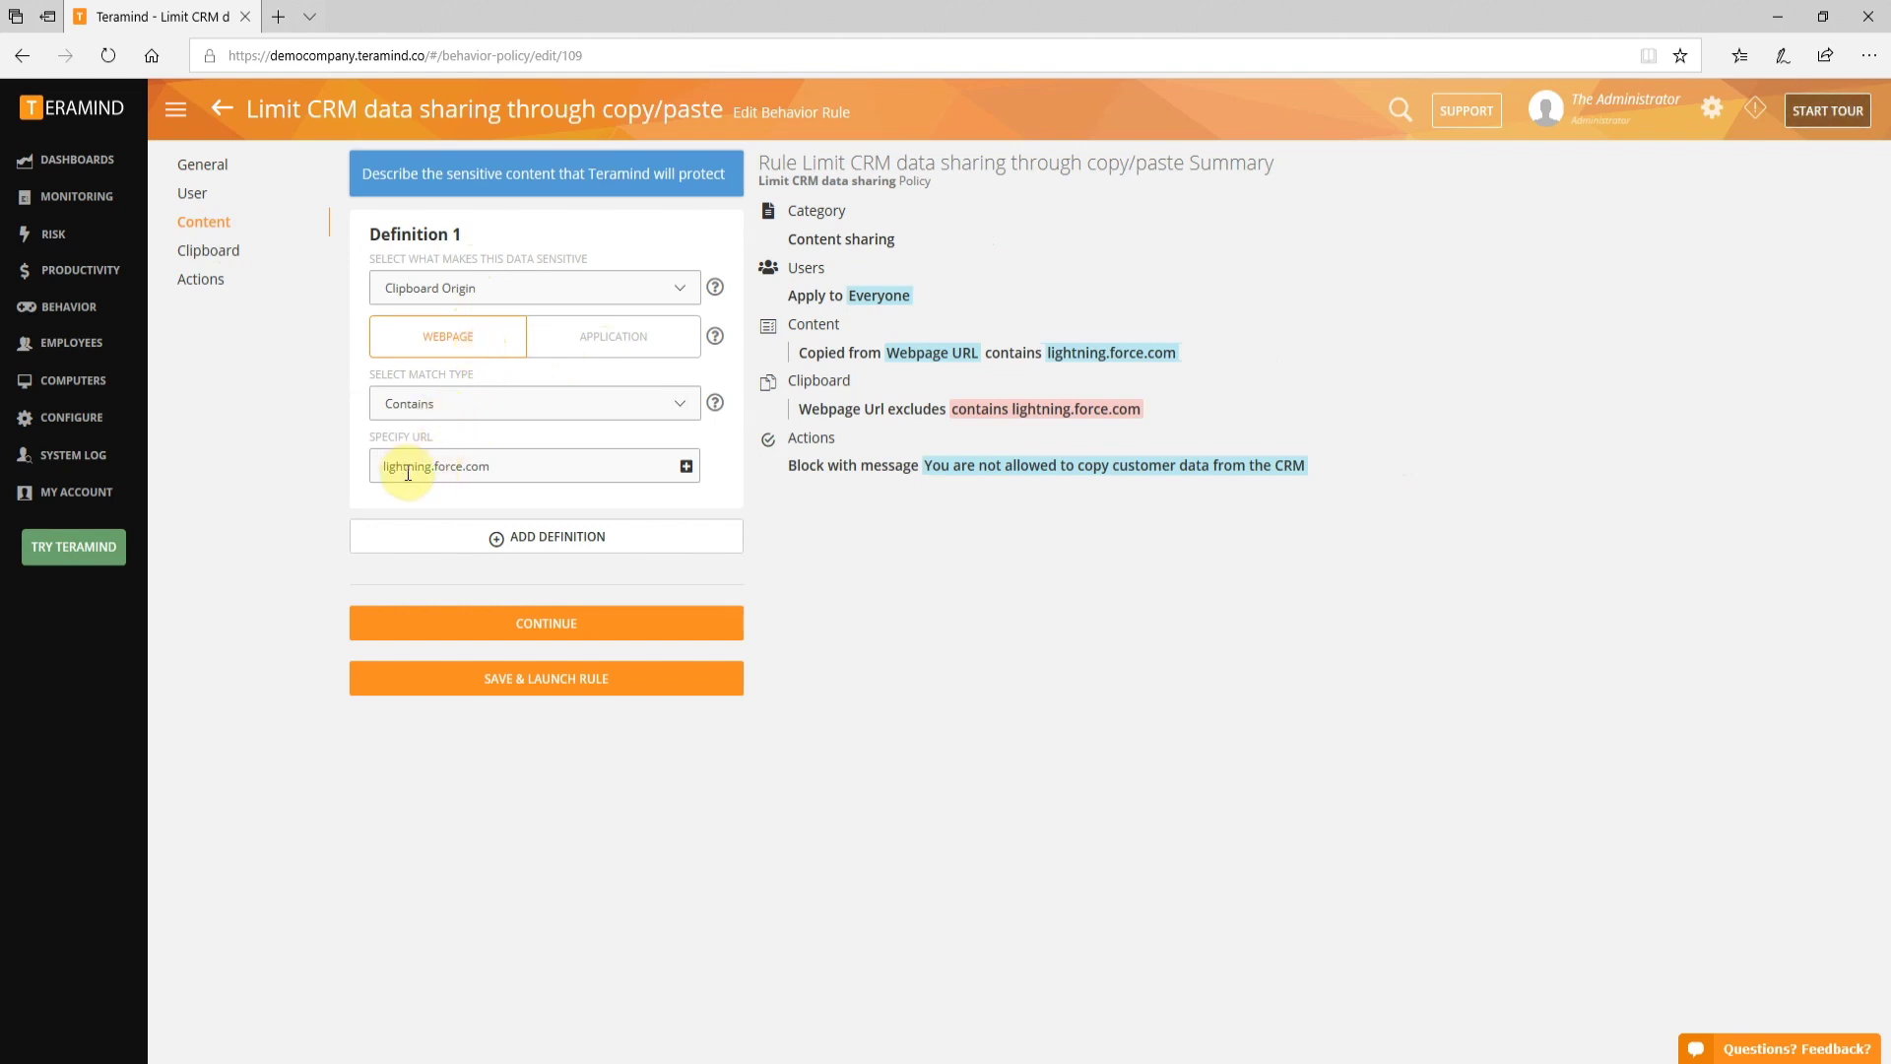
{"action": "left_click", "coordinate": [210, 250]}
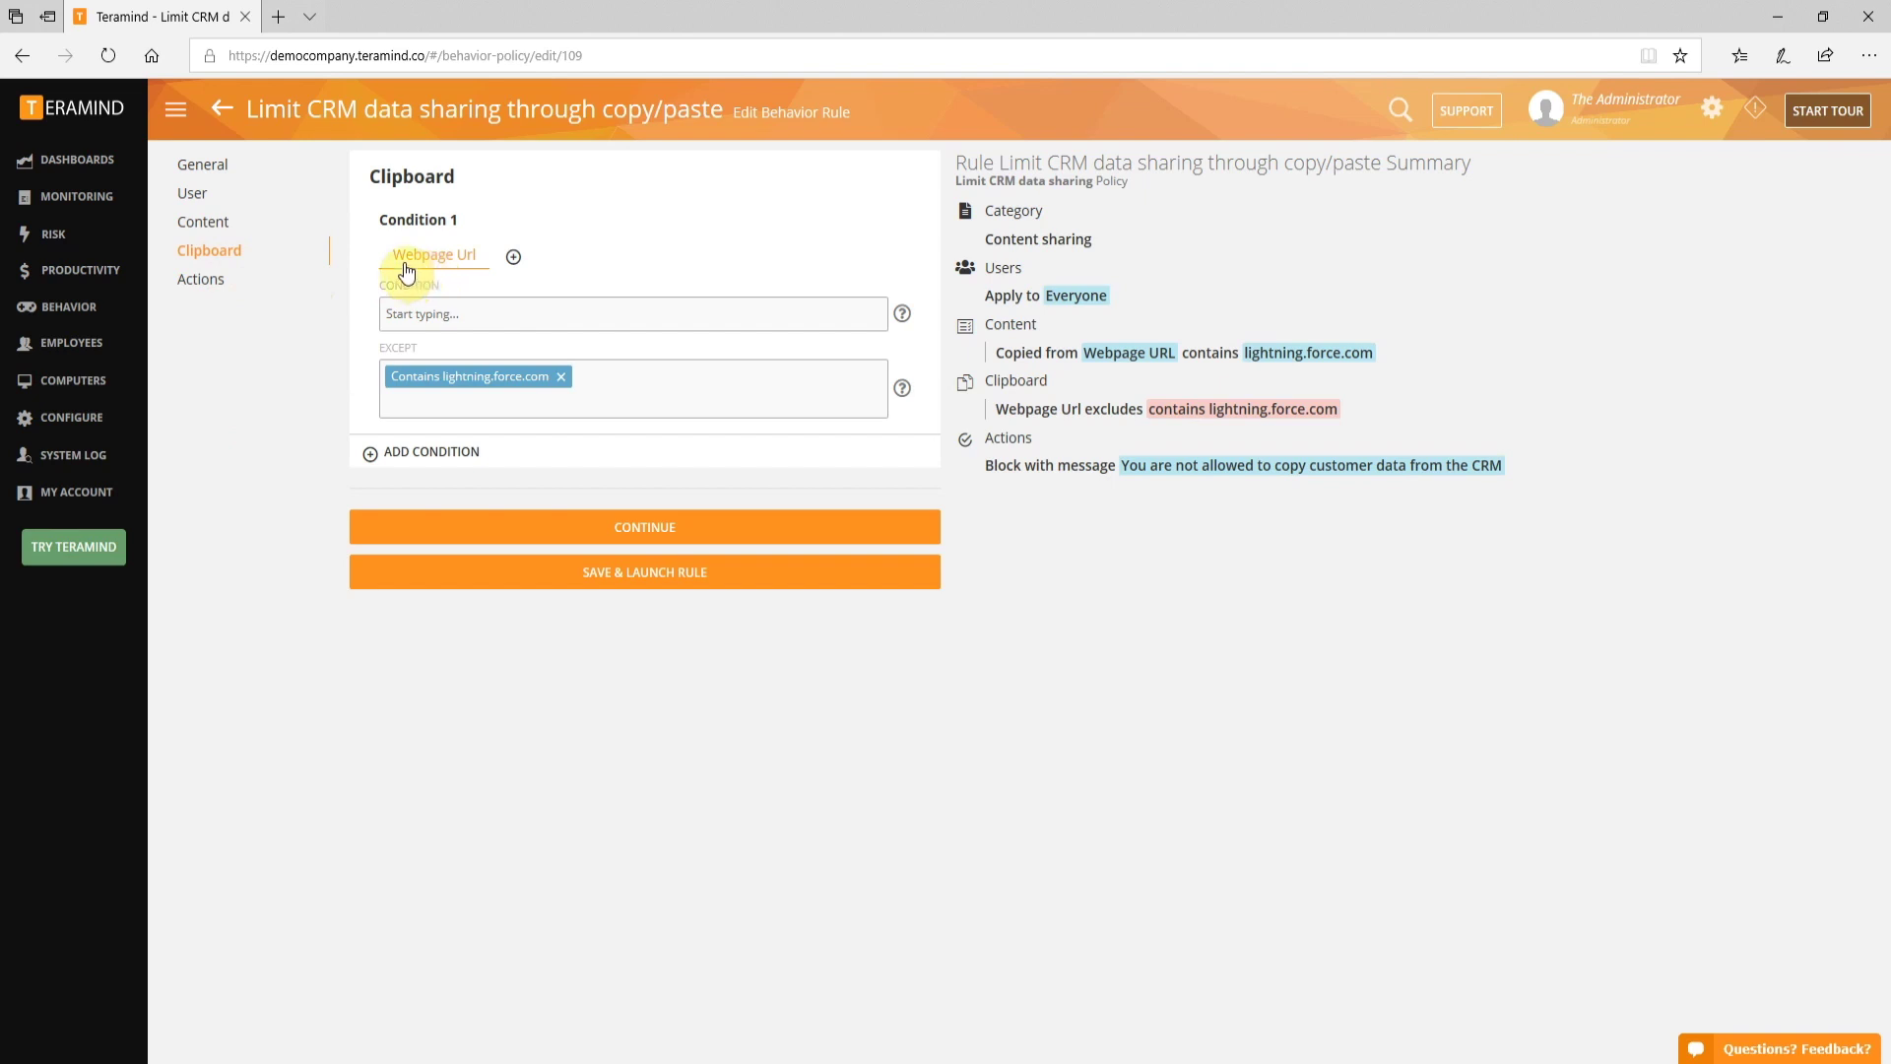
{"action": "left_click", "coordinate": [212, 286]}
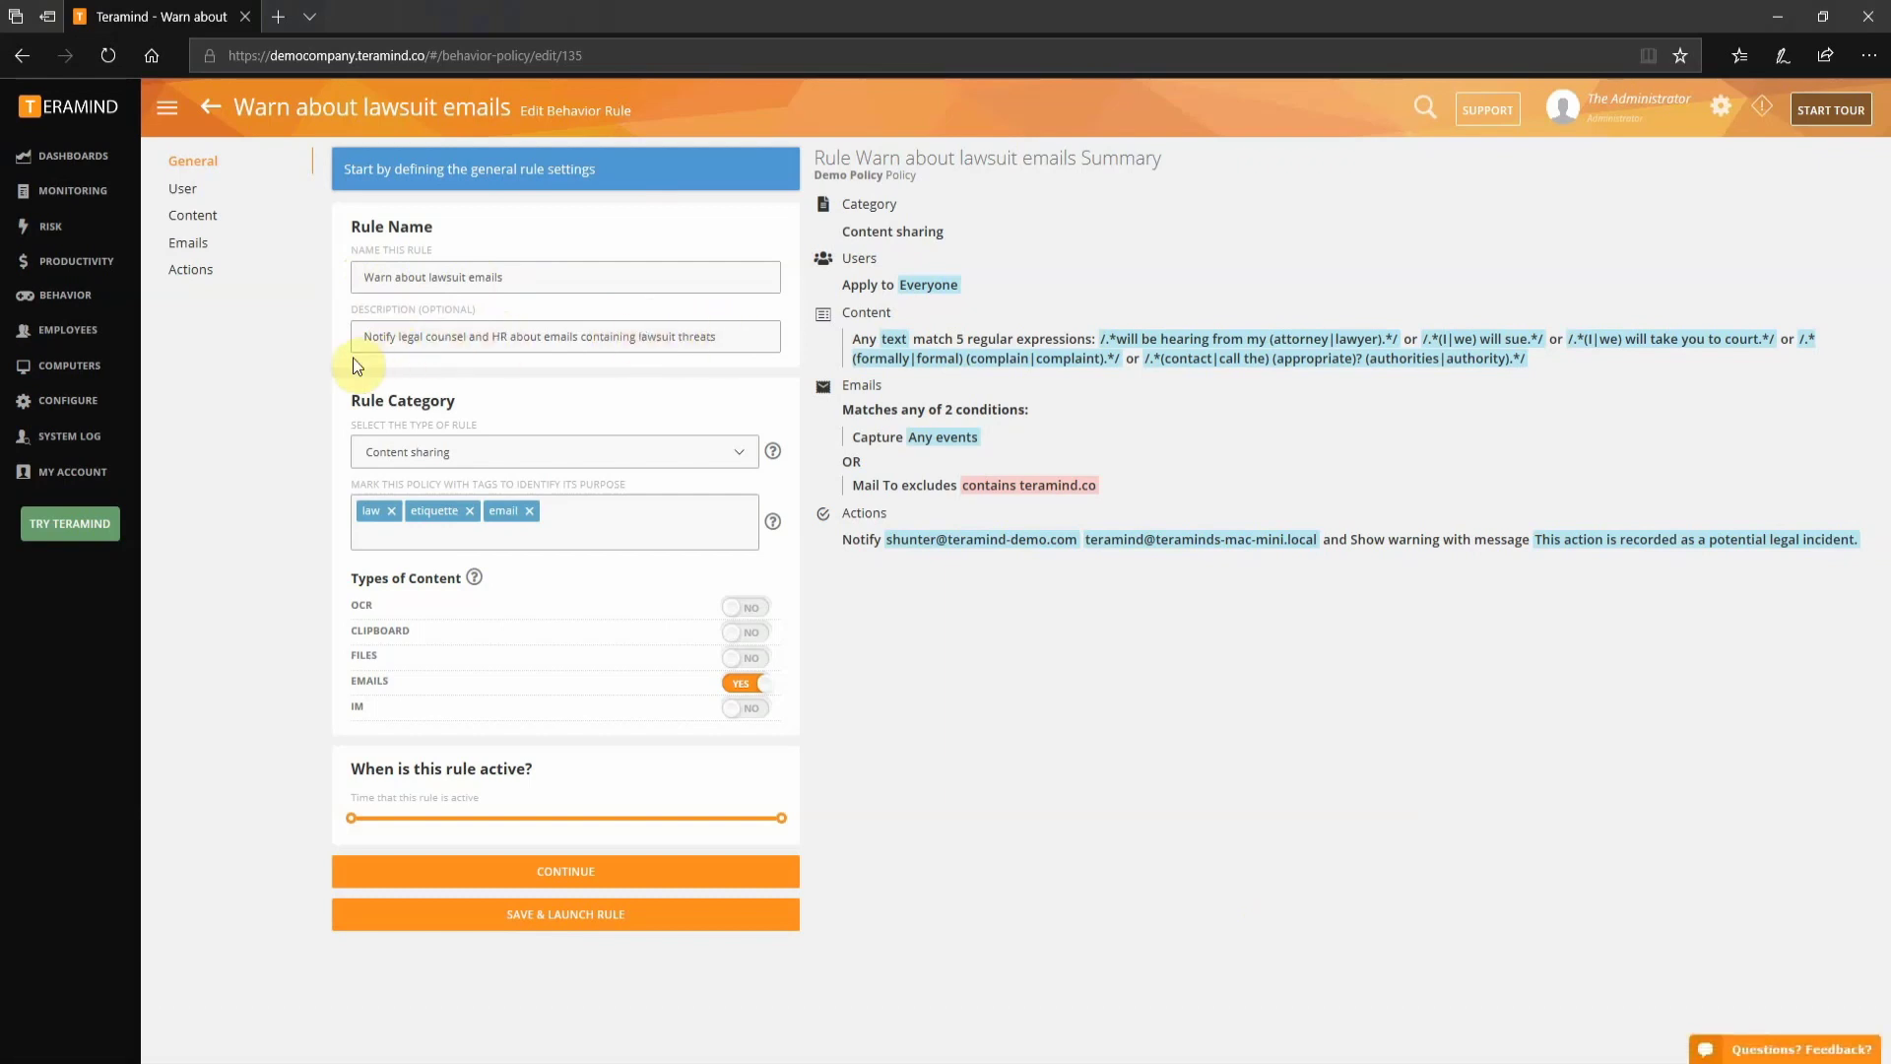
- Check the category options of the "Warn about lawsuit emails" rule and its content definition's sensitivity and match type options
{"action": "left_click", "coordinate": [731, 451]}
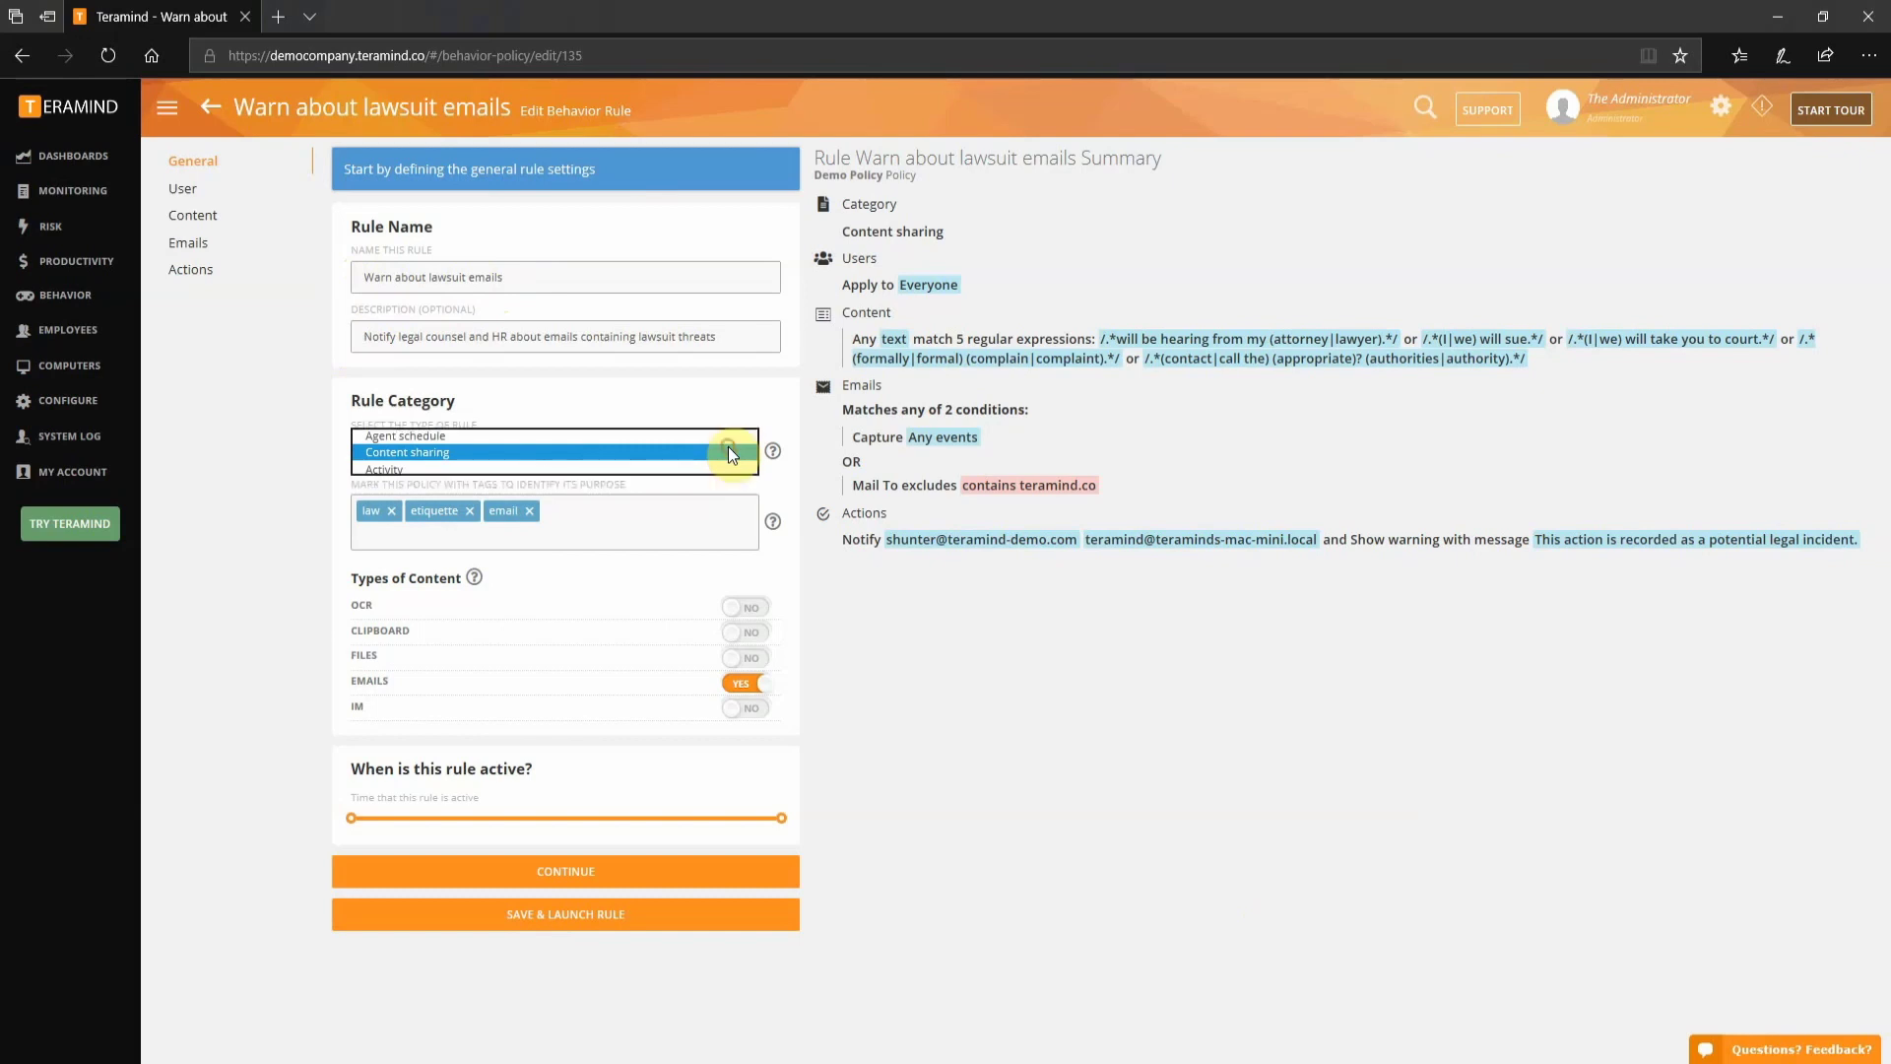
{"action": "left_click", "coordinate": [729, 451]}
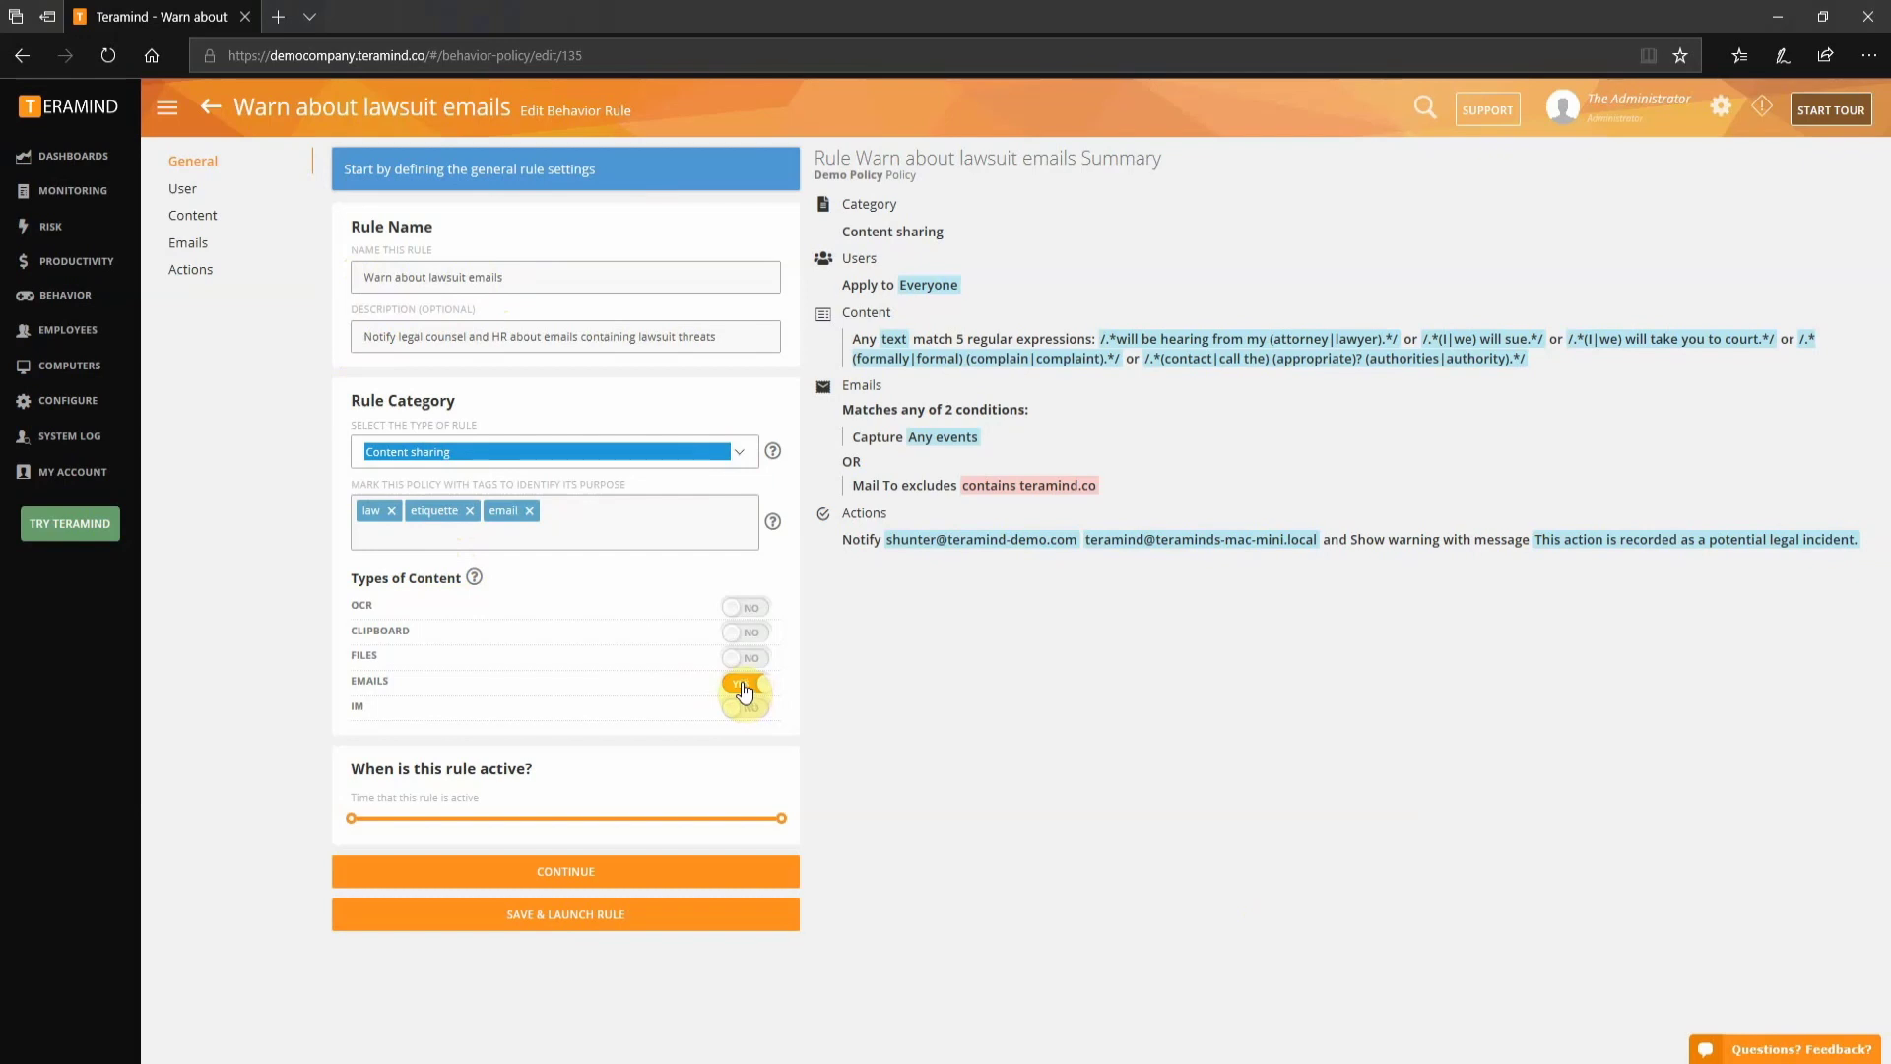
{"action": "left_click", "coordinate": [202, 216]}
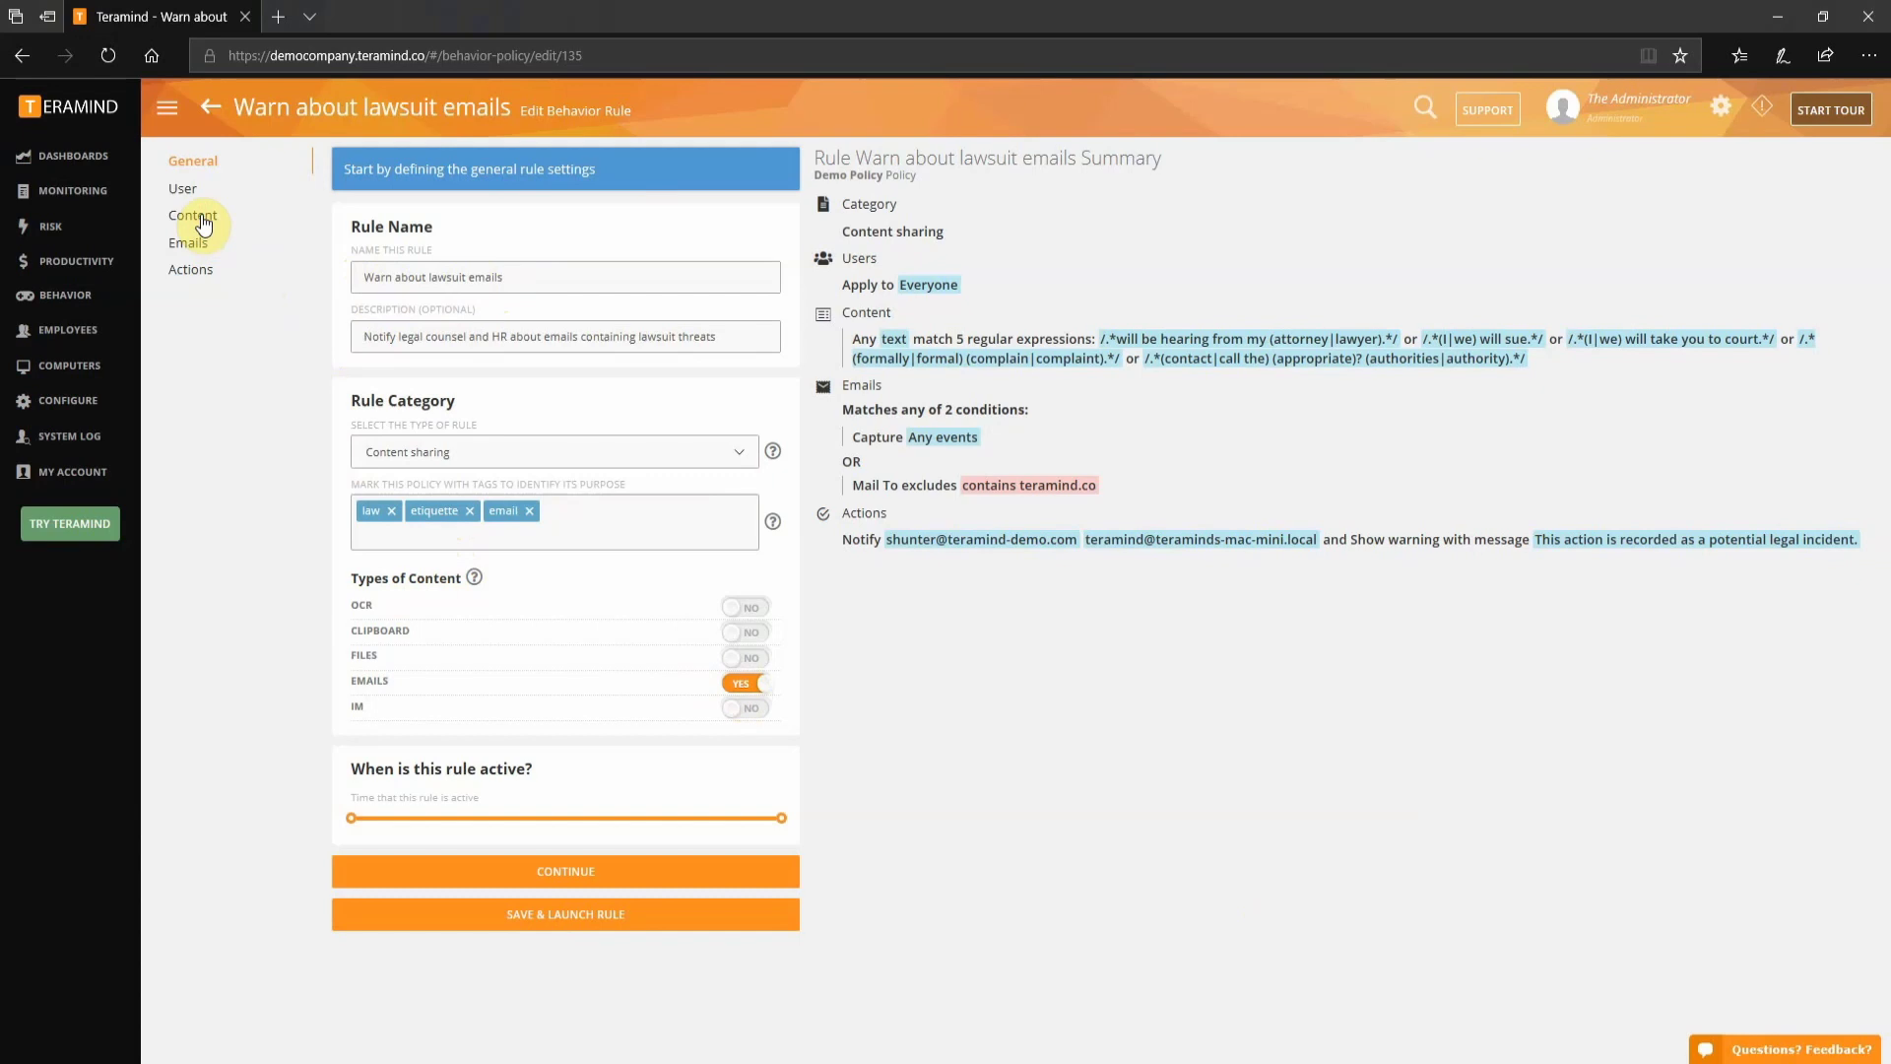
{"action": "left_click", "coordinate": [510, 282]}
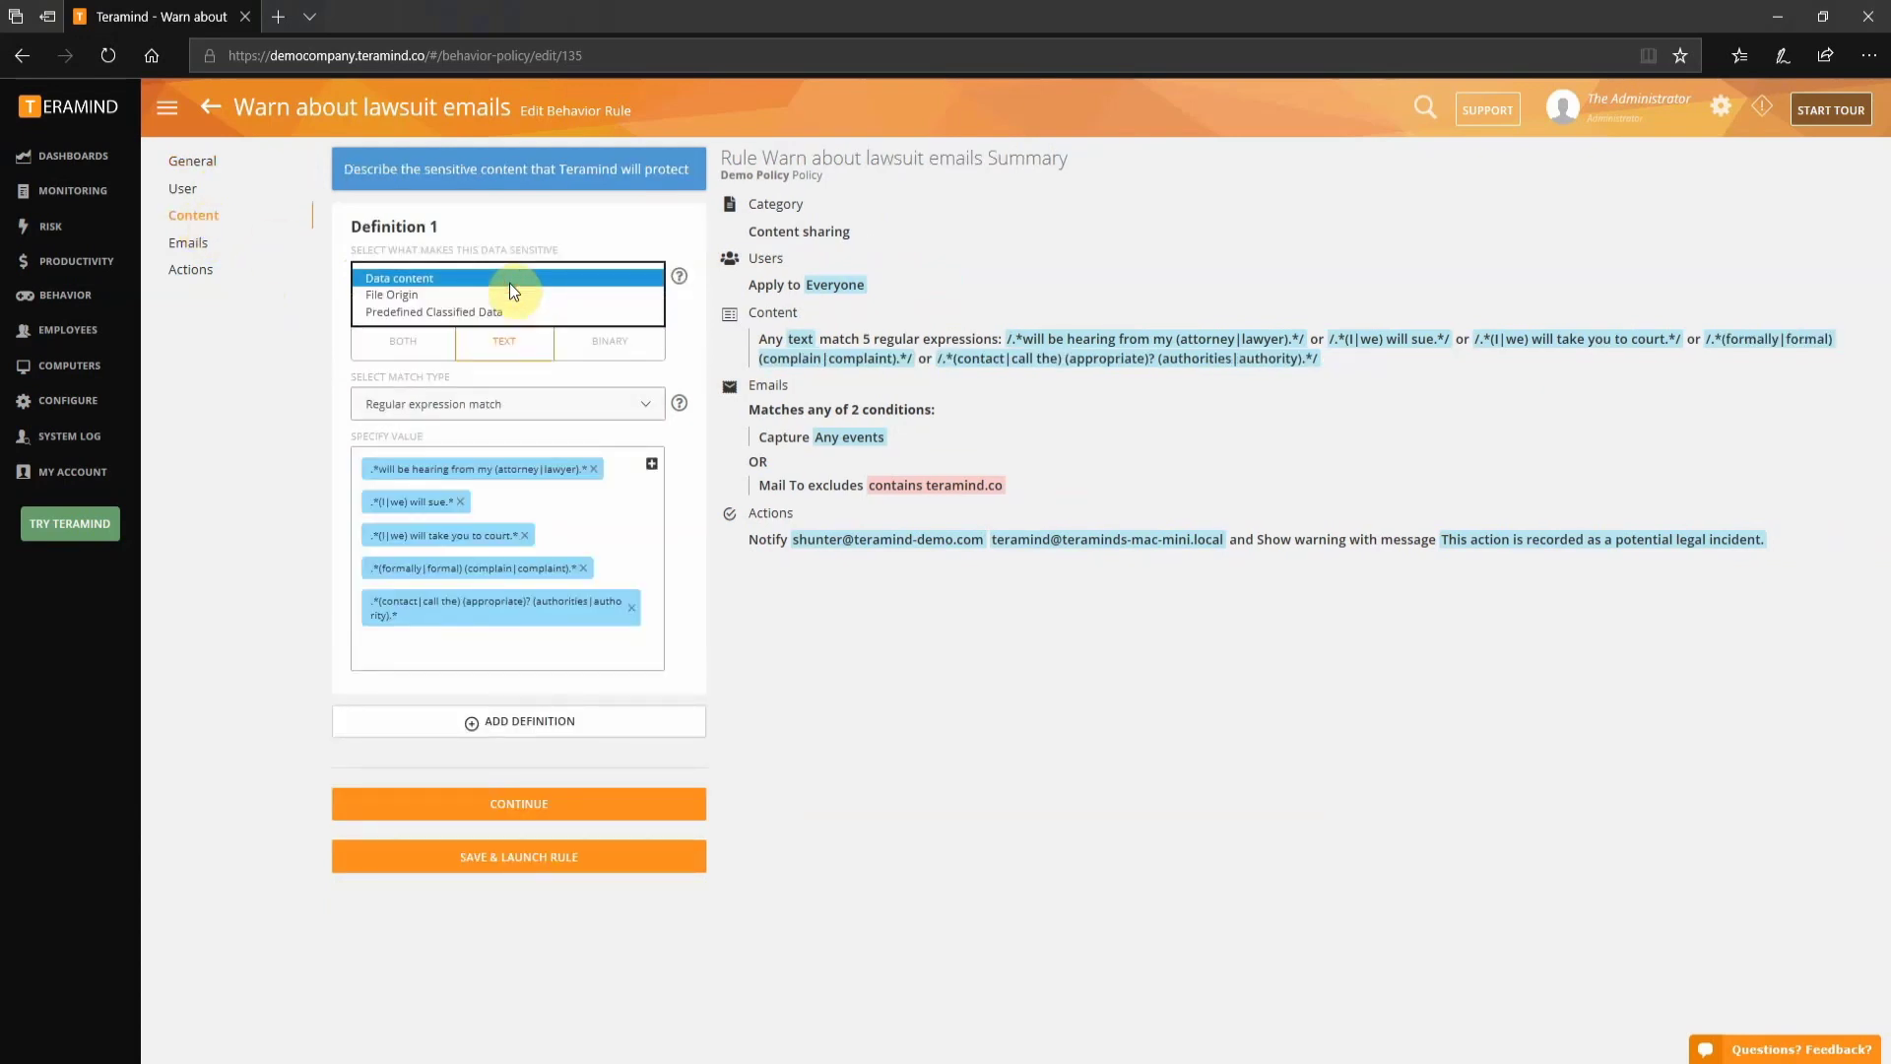
{"action": "left_click", "coordinate": [511, 282]}
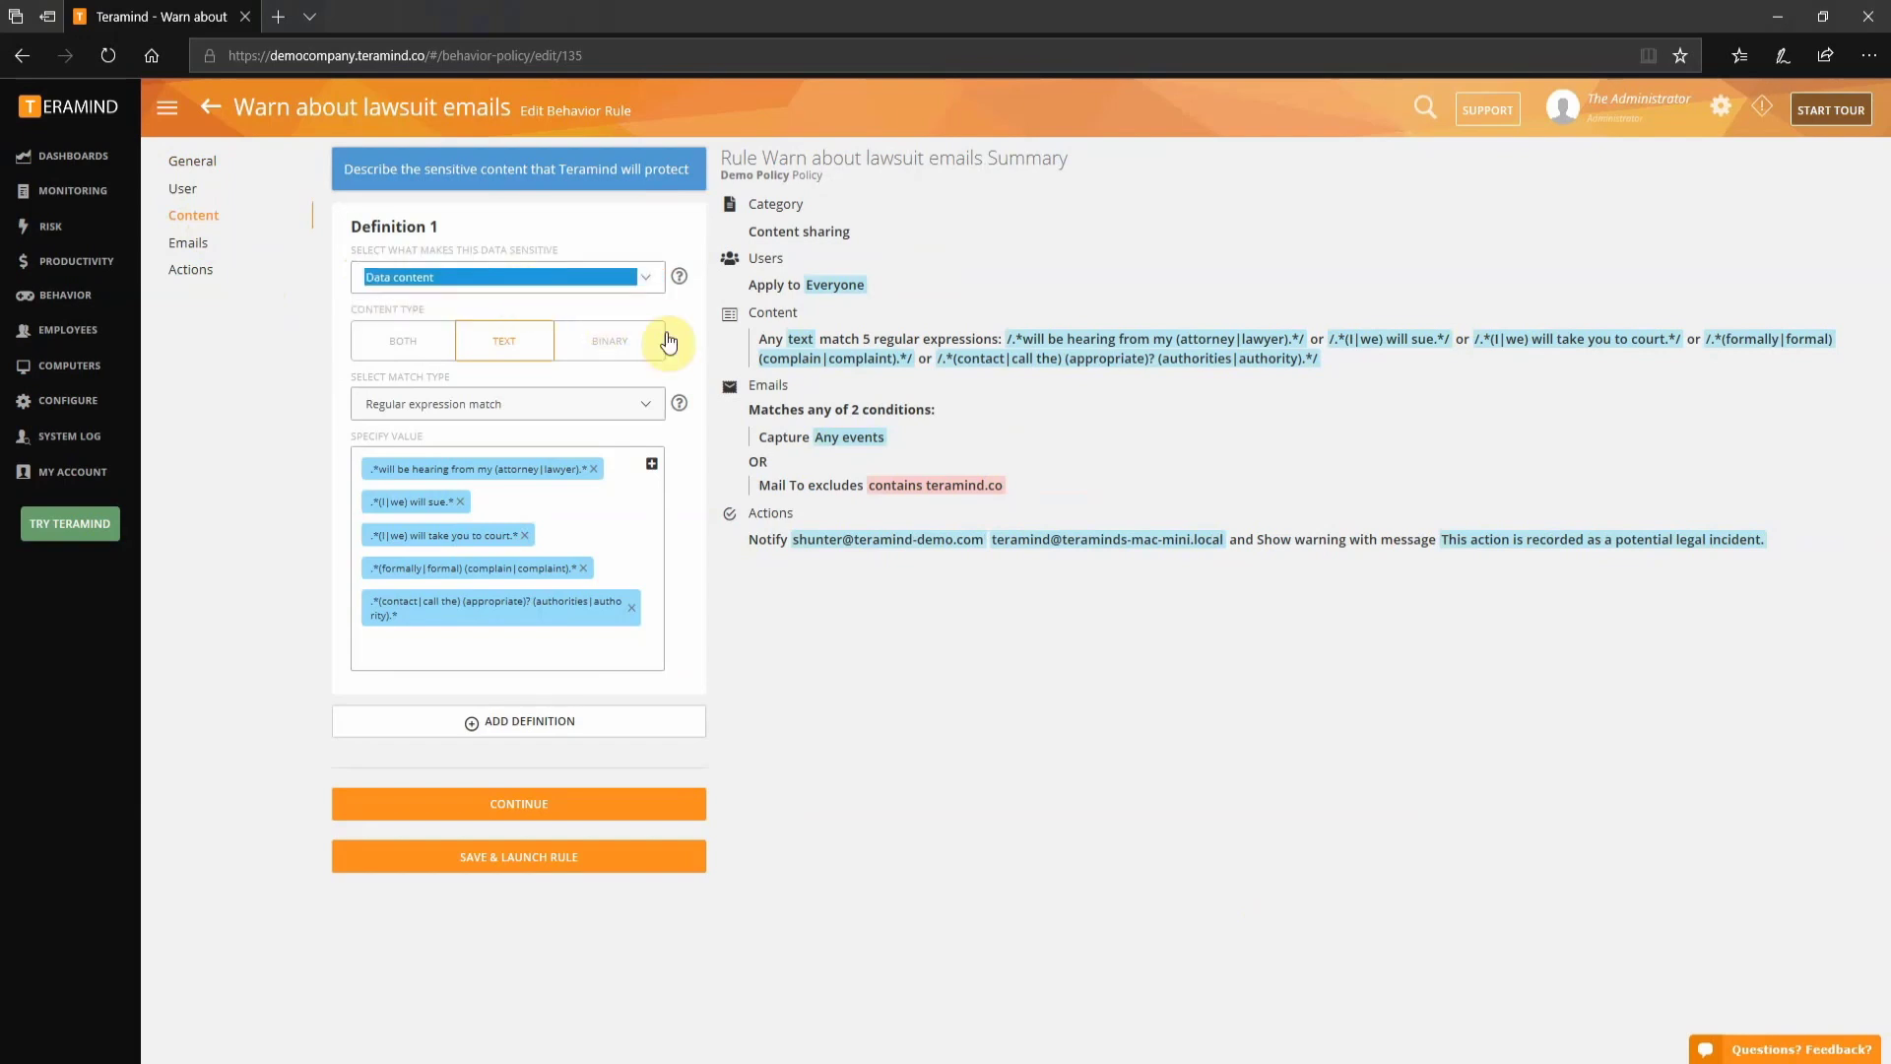
{"action": "left_click", "coordinate": [552, 410]}
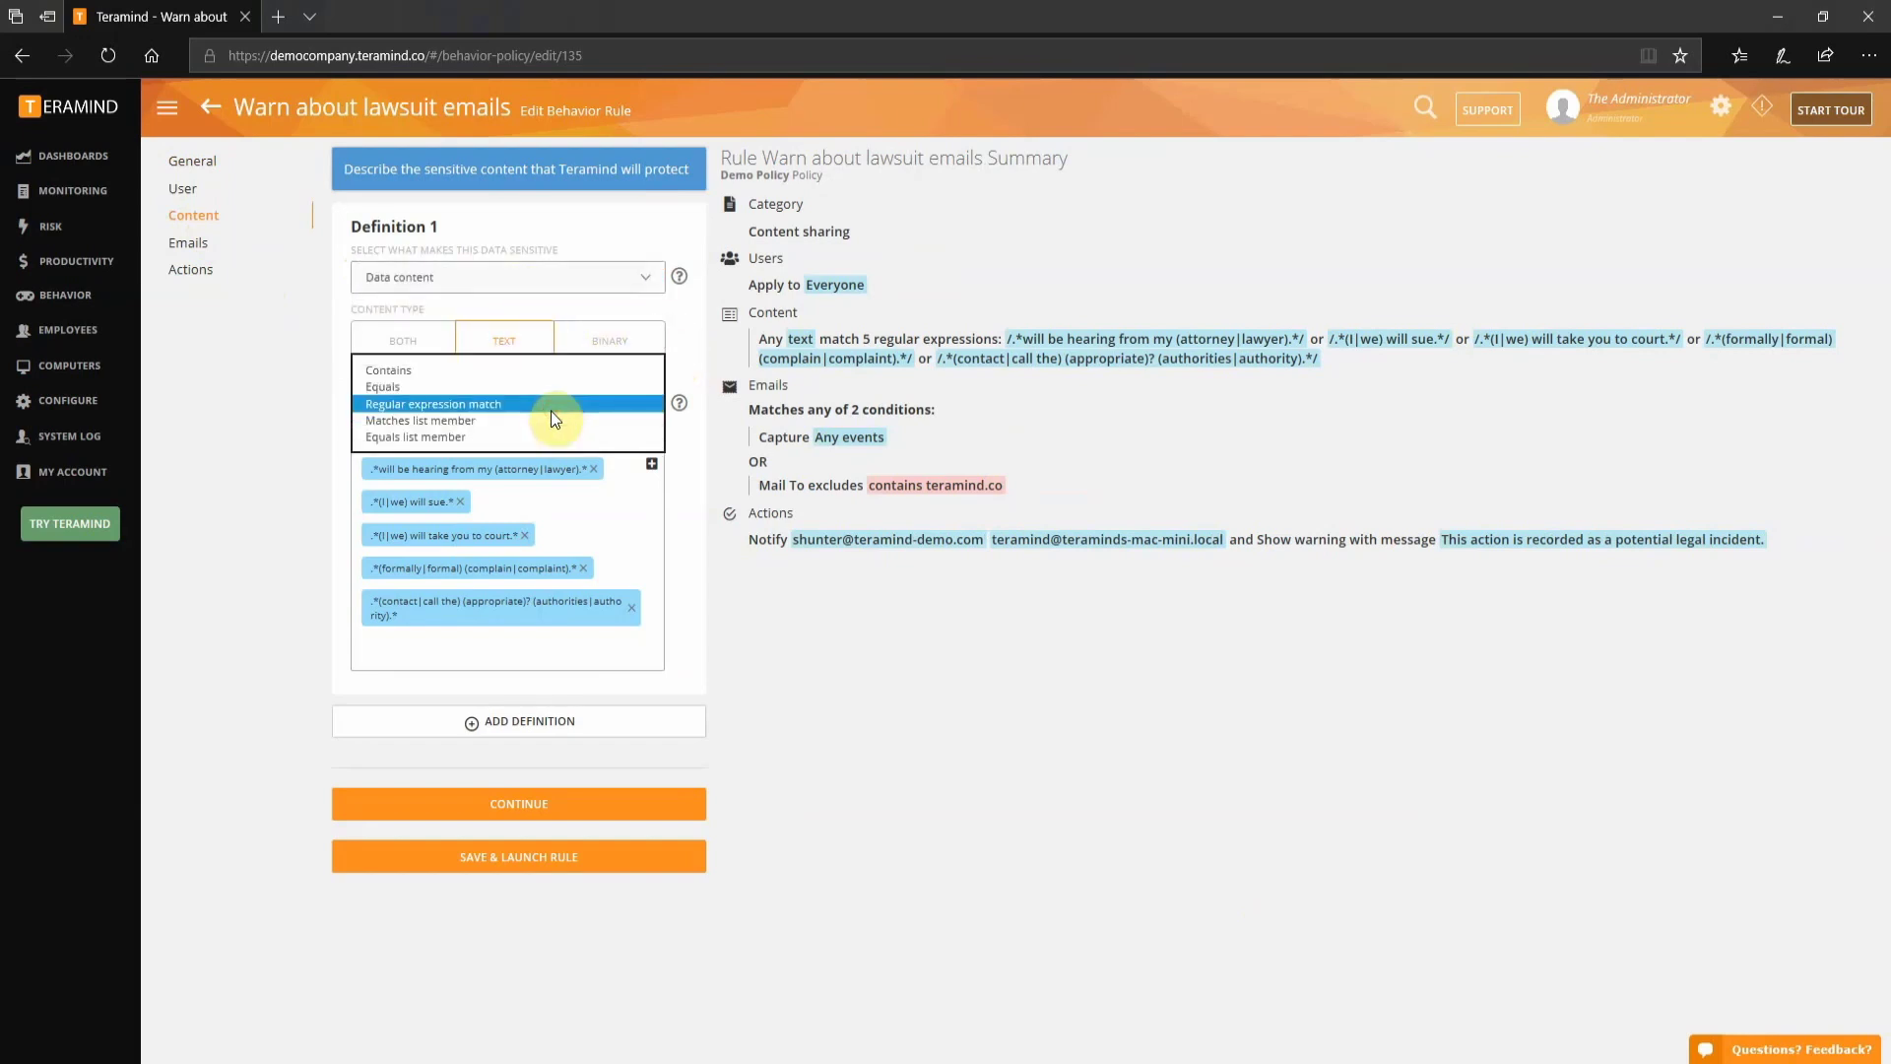
{"action": "left_click", "coordinate": [546, 412]}
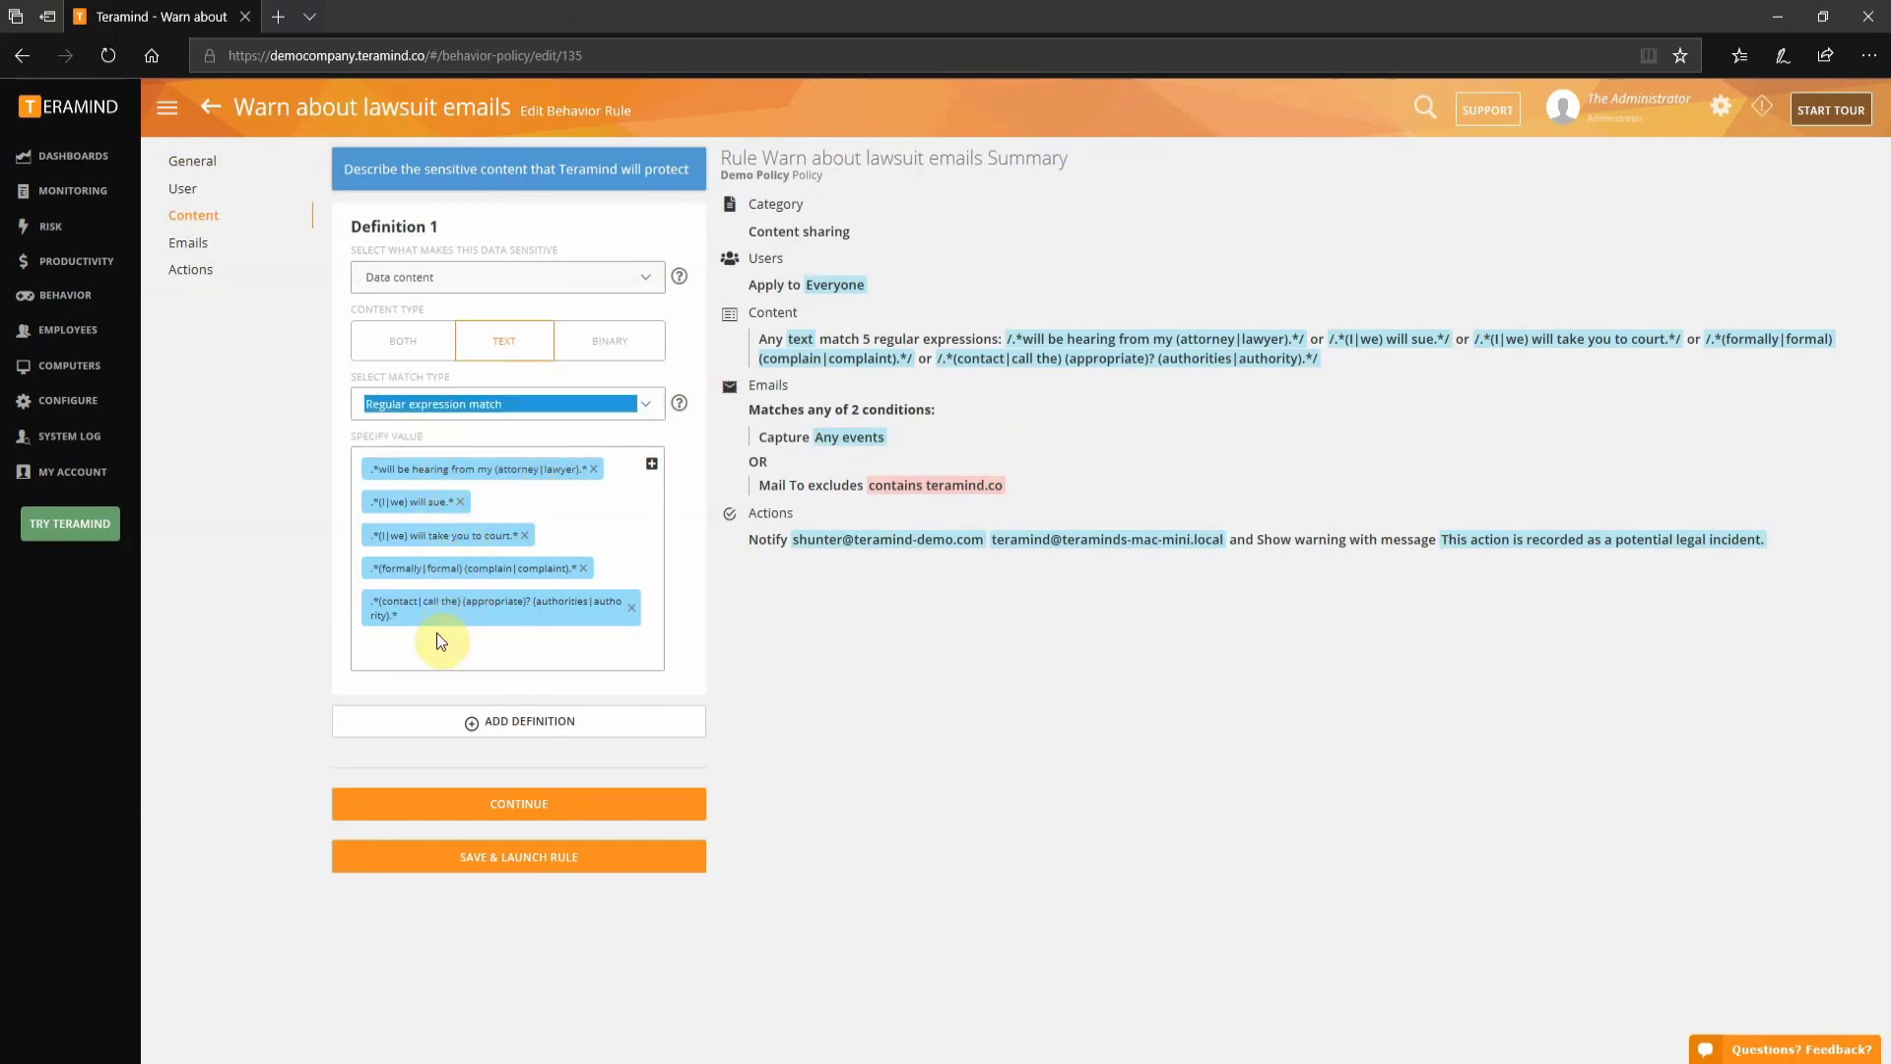
- Inspect the email criteria available for Condition 1 of the lawsuit emails rule, and open the rule's actions
{"action": "left_click", "coordinate": [195, 246]}
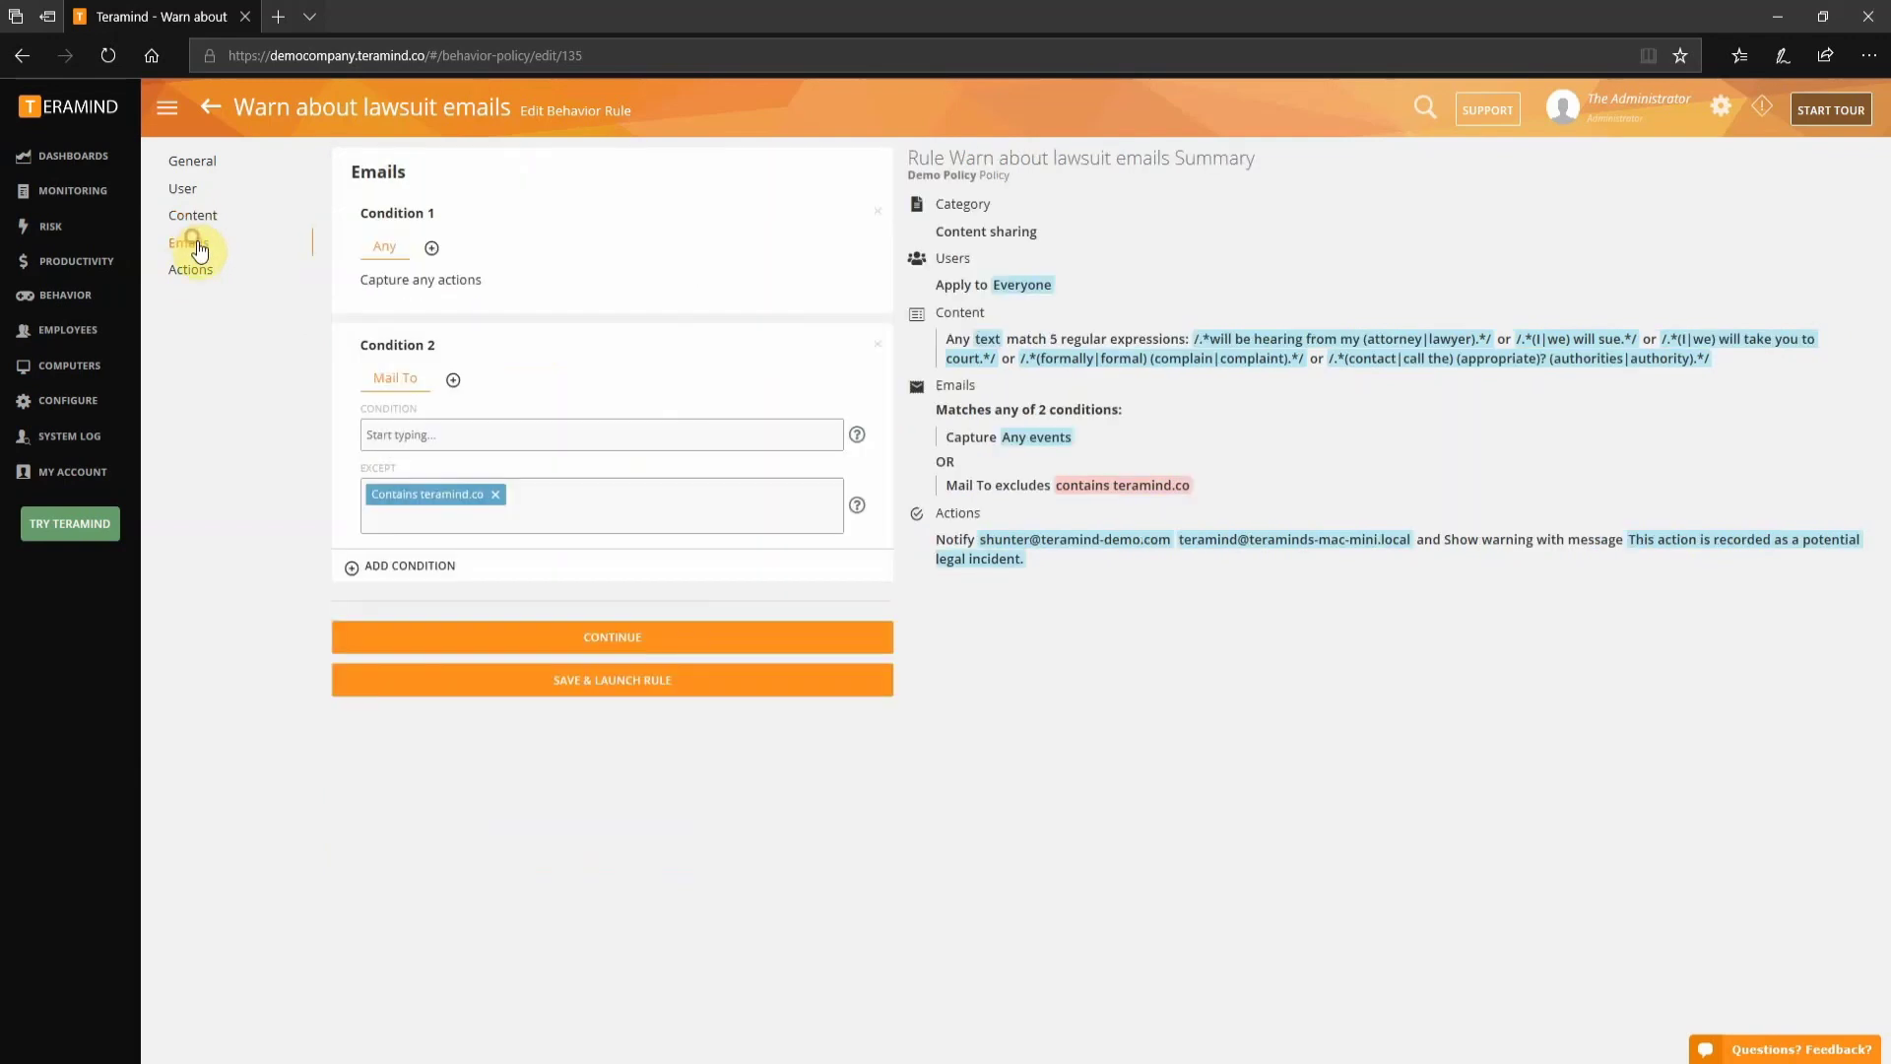
{"action": "left_click", "coordinate": [430, 247]}
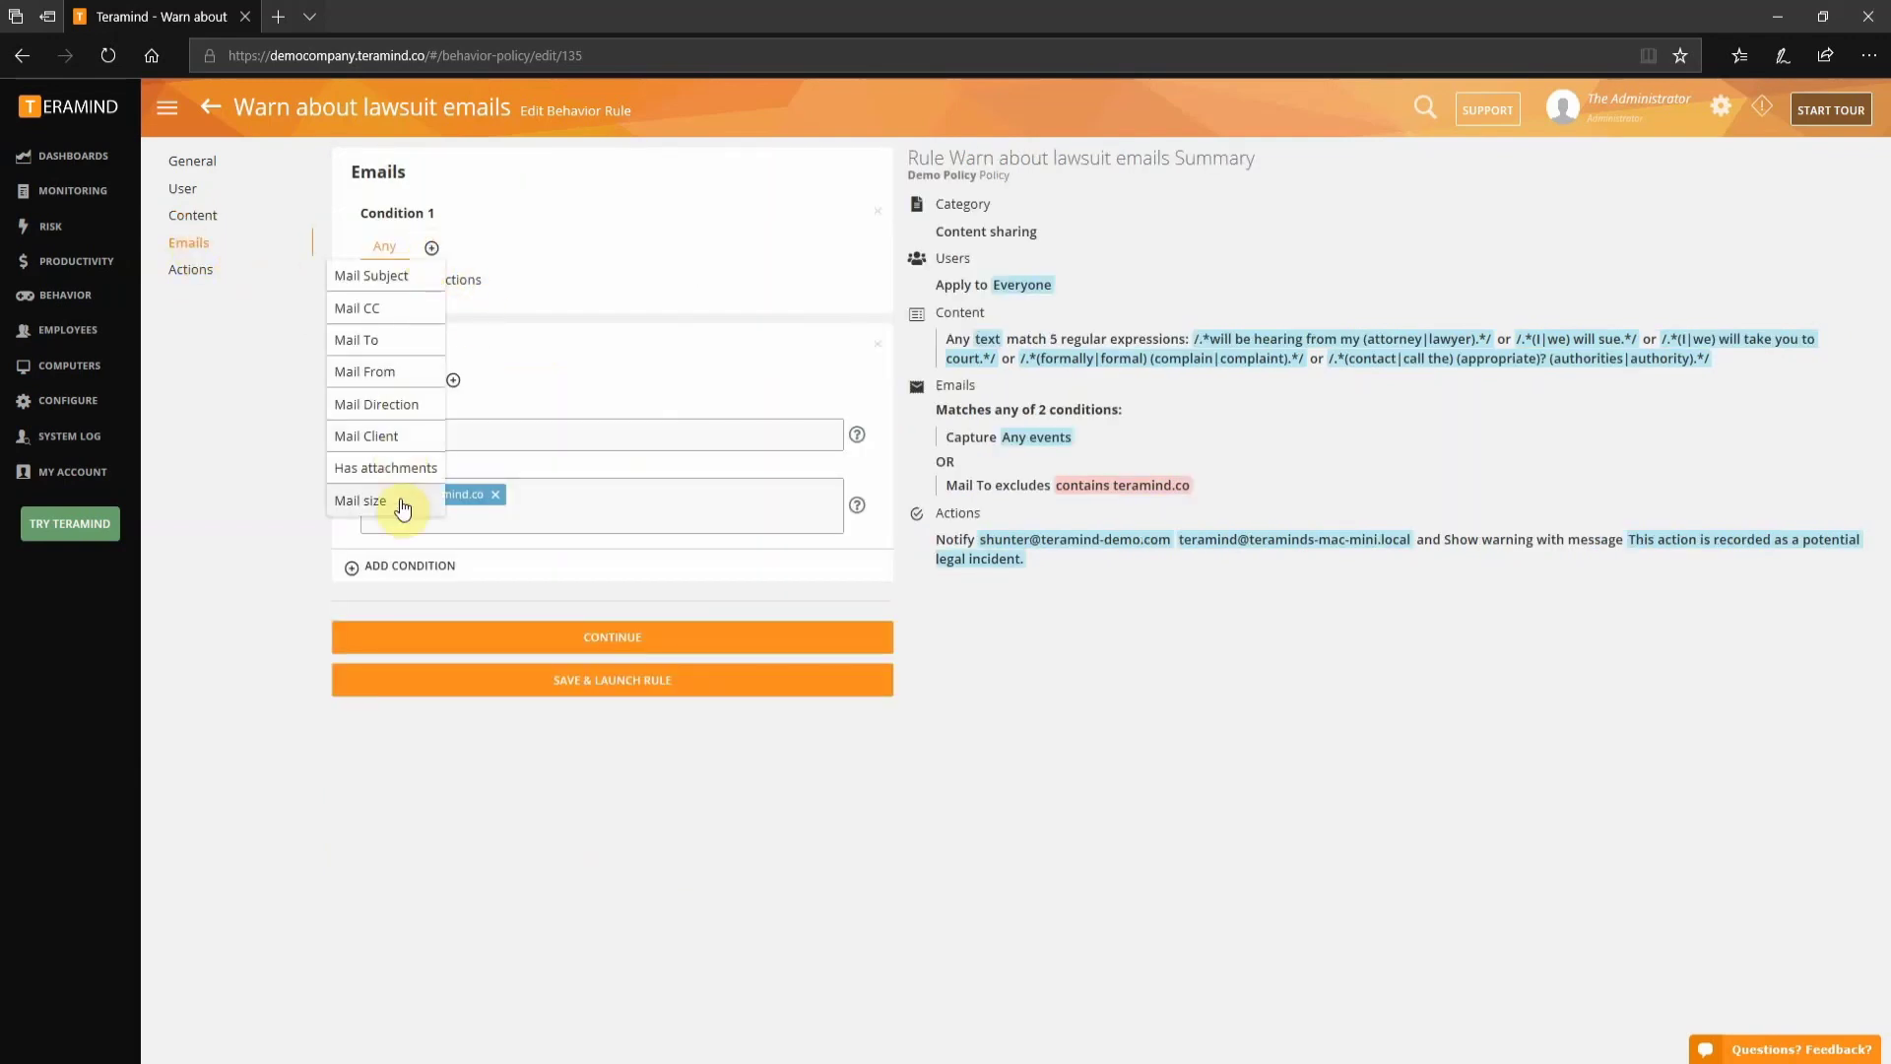
{"action": "left_click", "coordinate": [550, 268]}
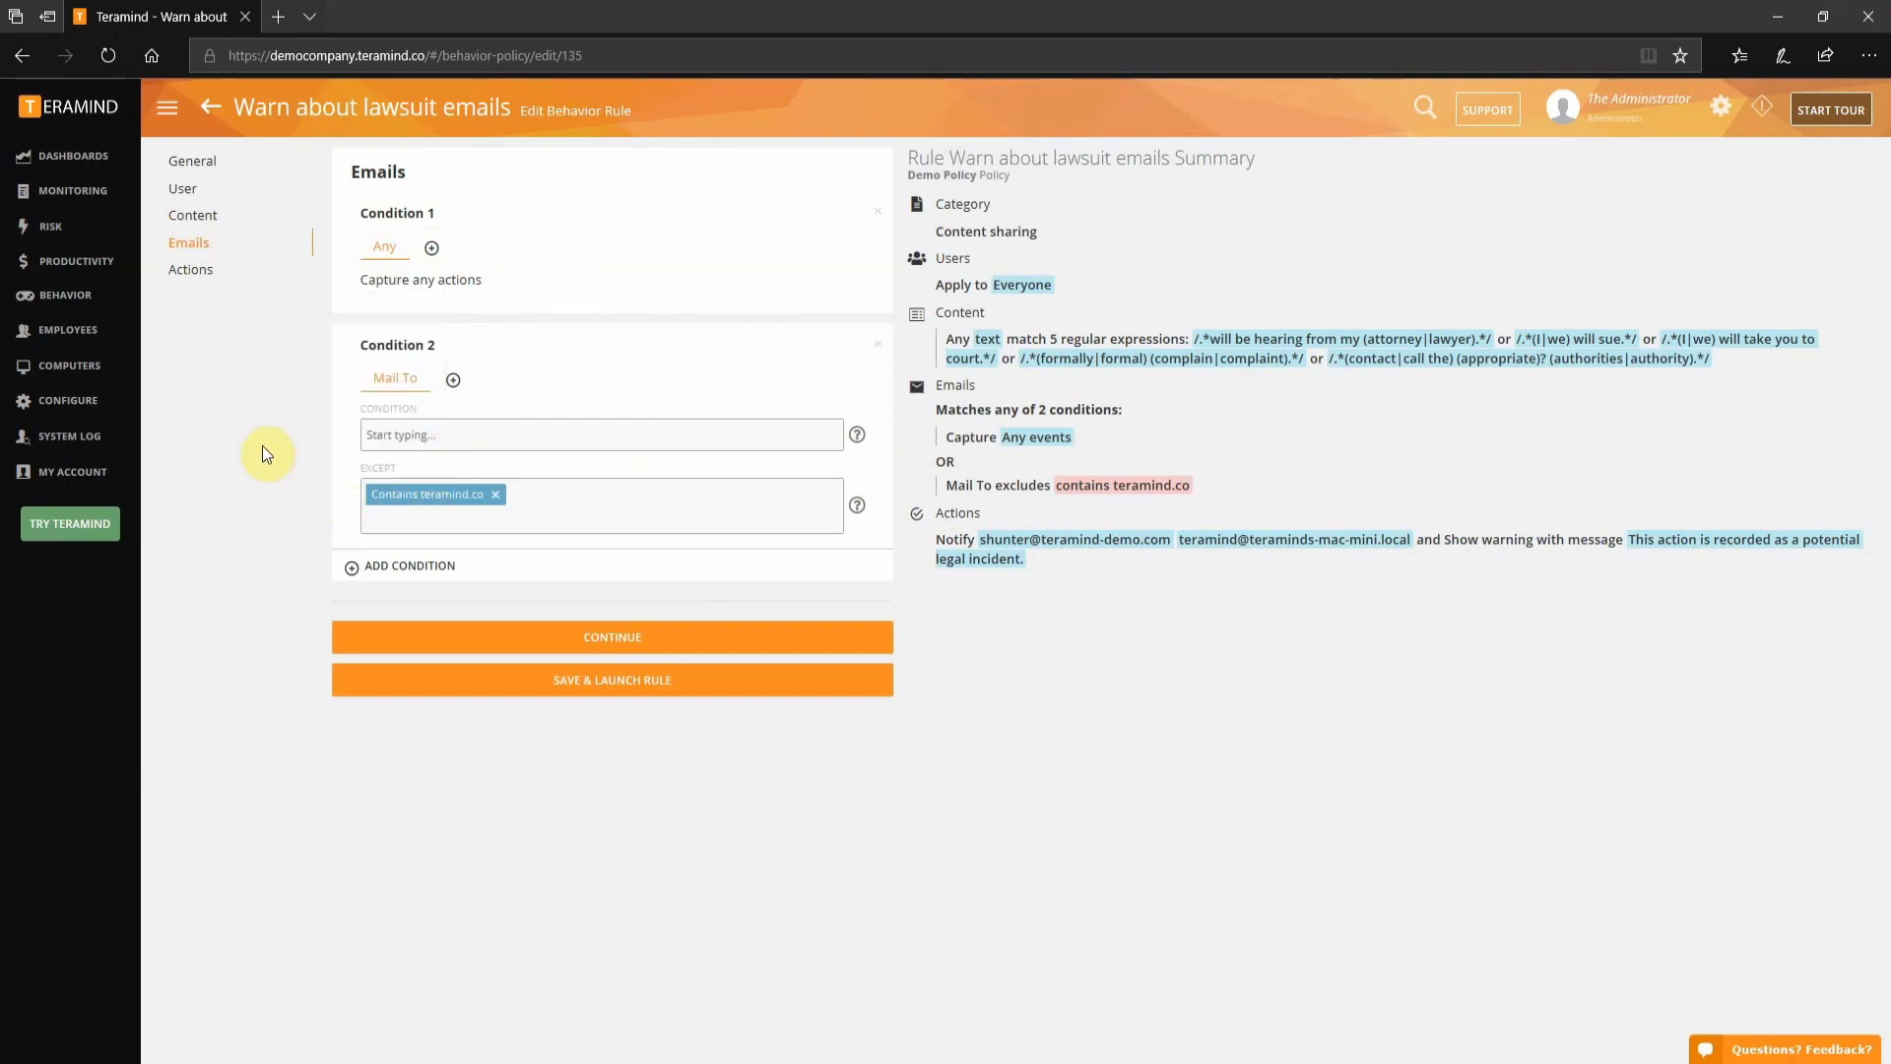
{"action": "left_click", "coordinate": [192, 271]}
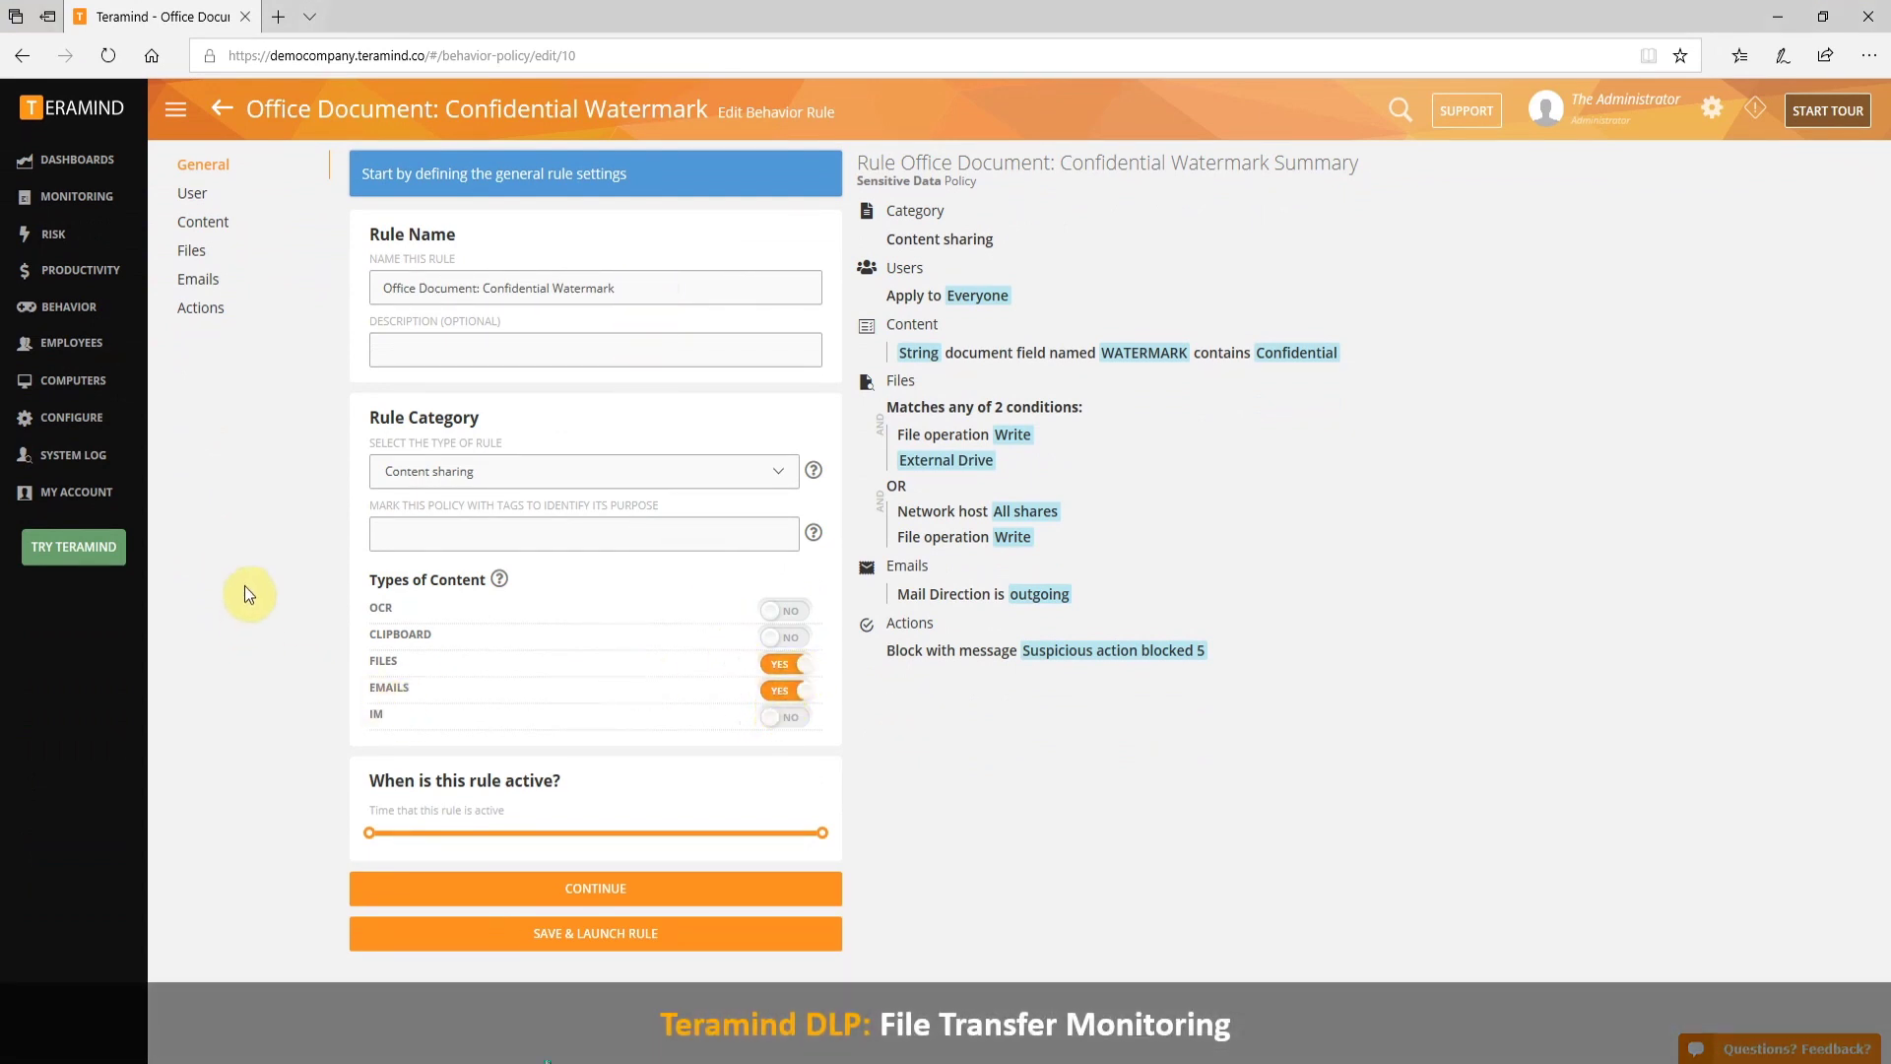
- Examine the sensitivity options in the "Office Document: Confidential Watermark" content definition, and open the rule's file conditions
{"action": "left_click", "coordinate": [221, 230]}
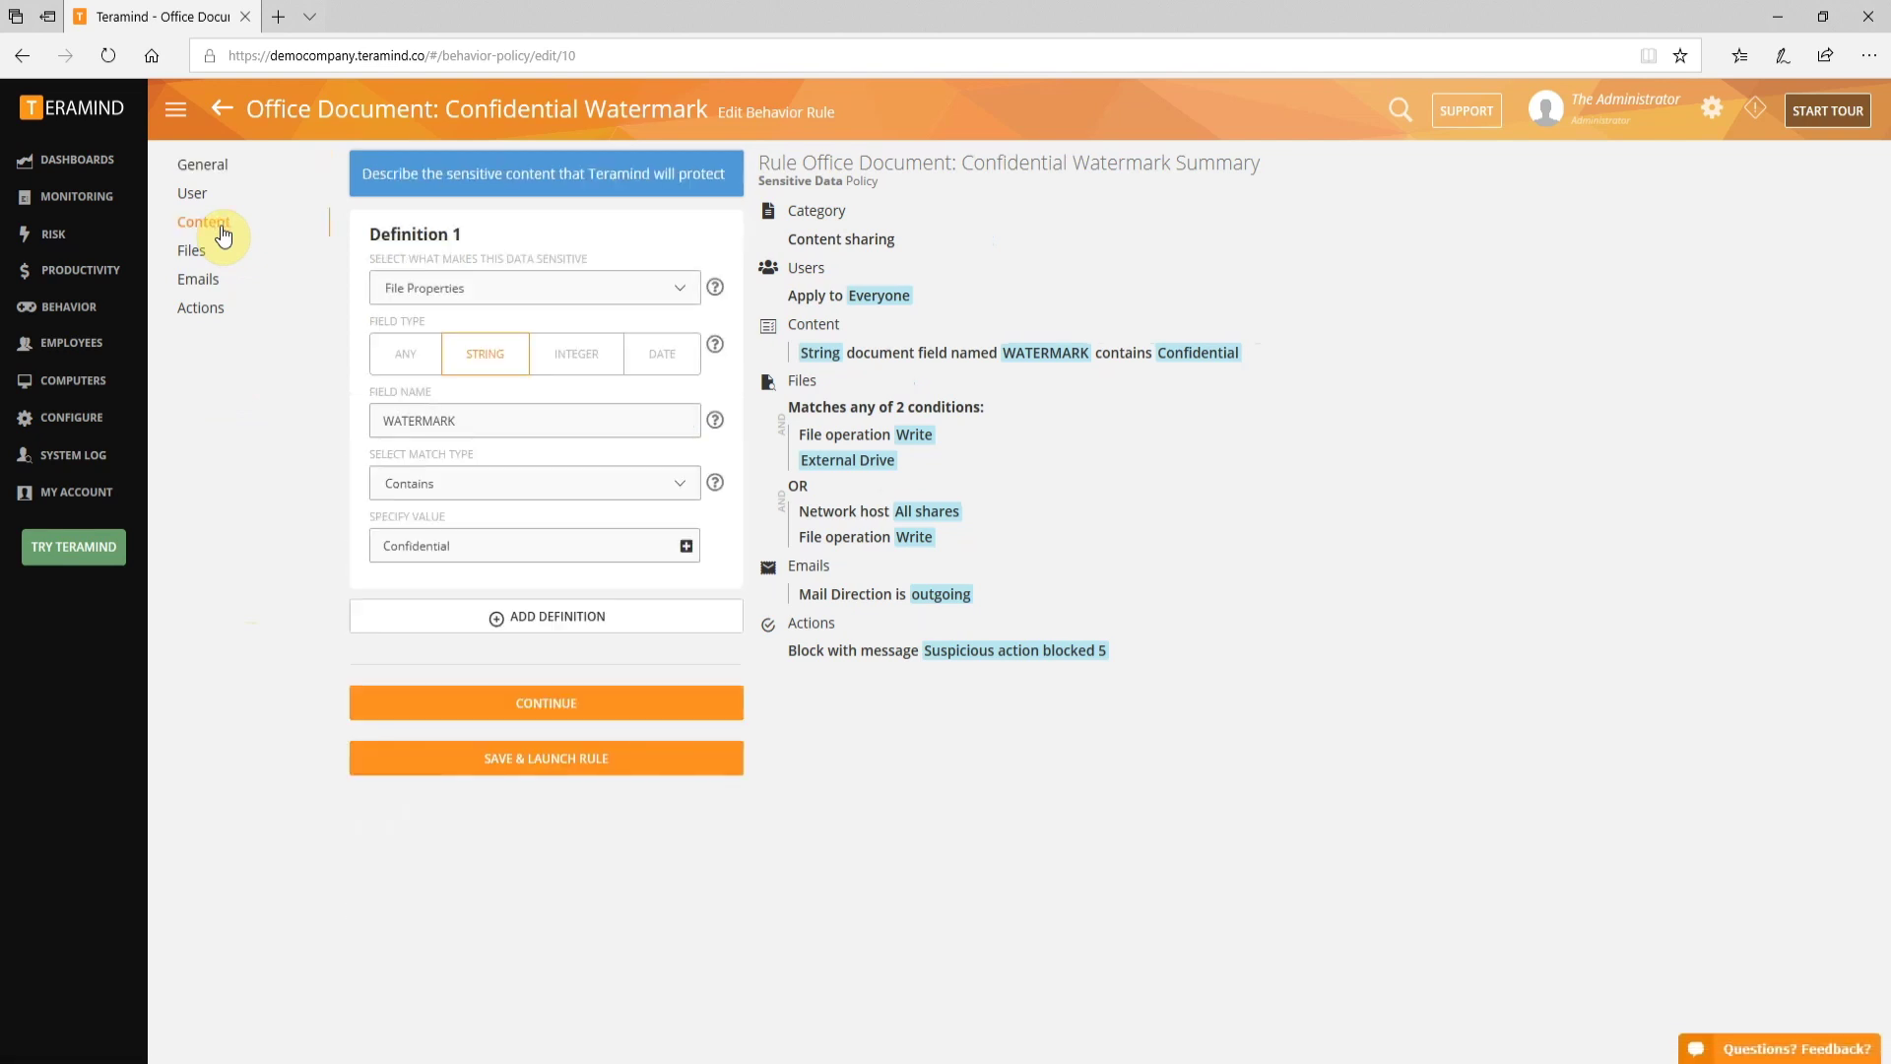
{"action": "left_click", "coordinate": [433, 292]}
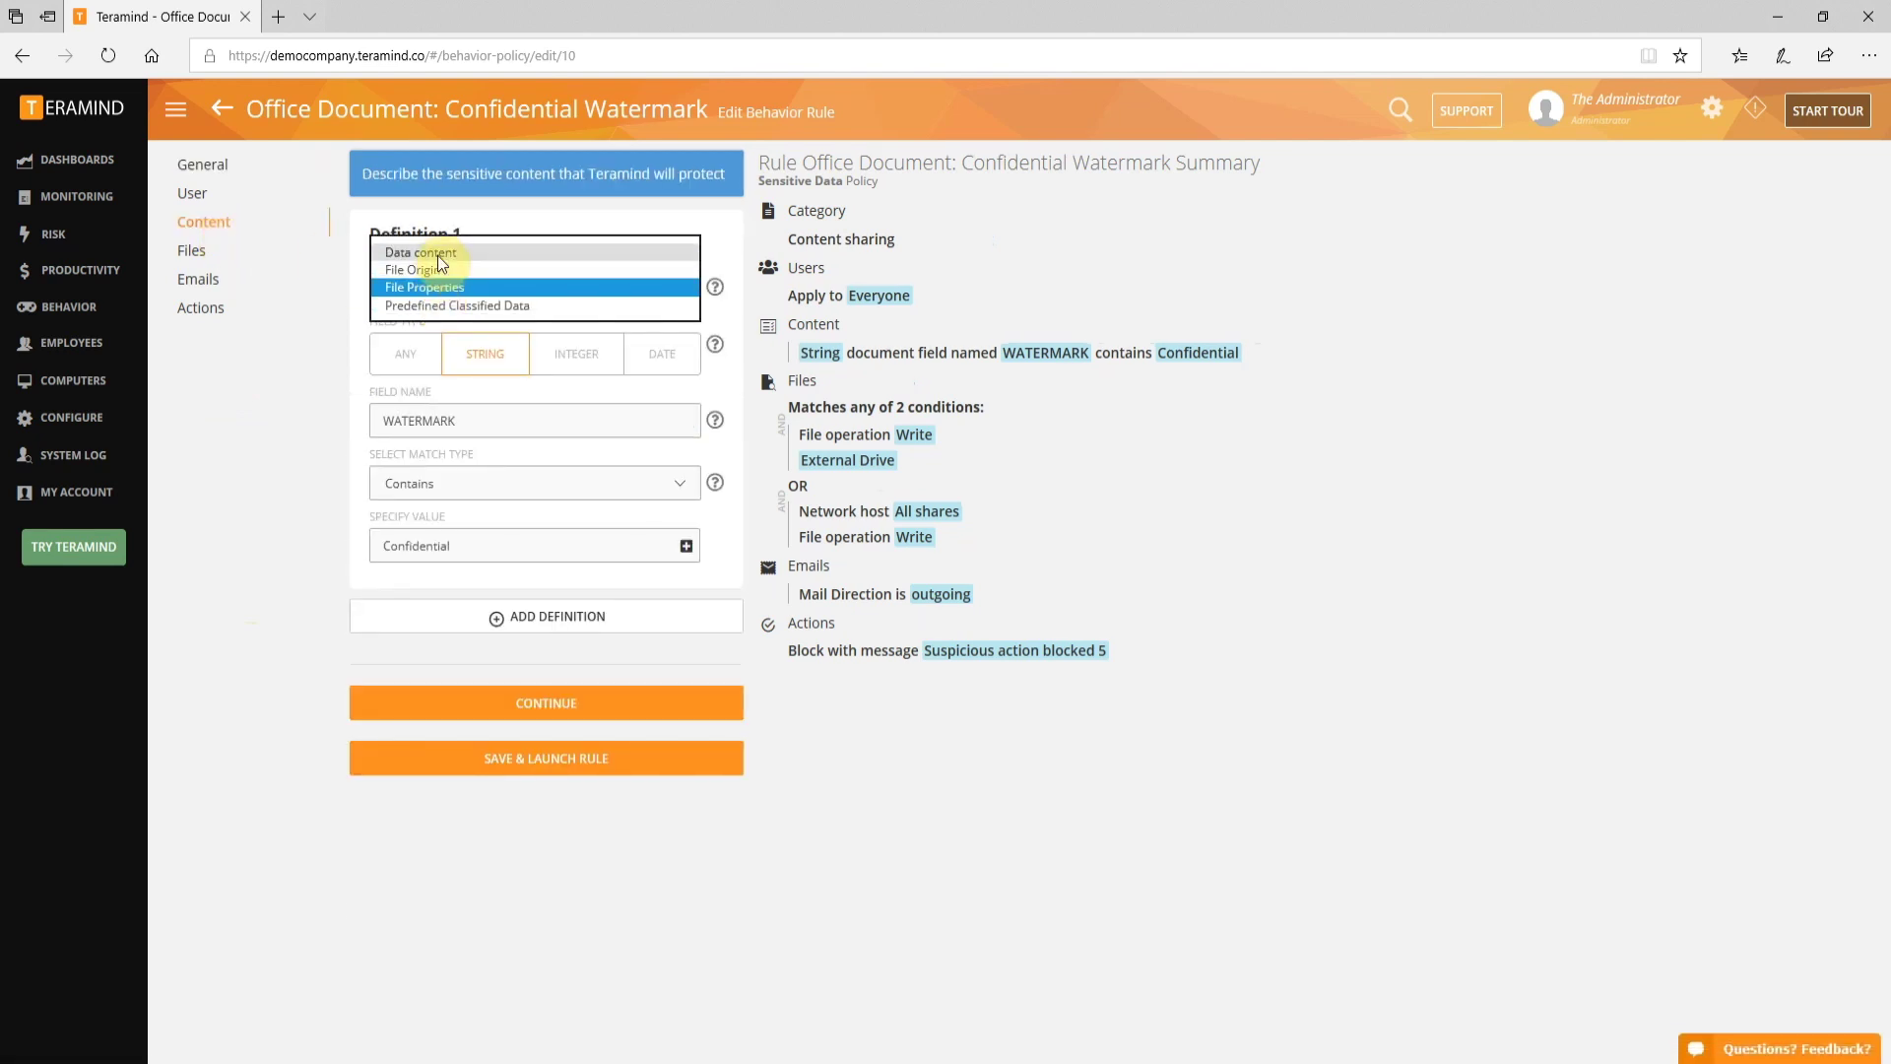
{"action": "left_click", "coordinate": [299, 340]}
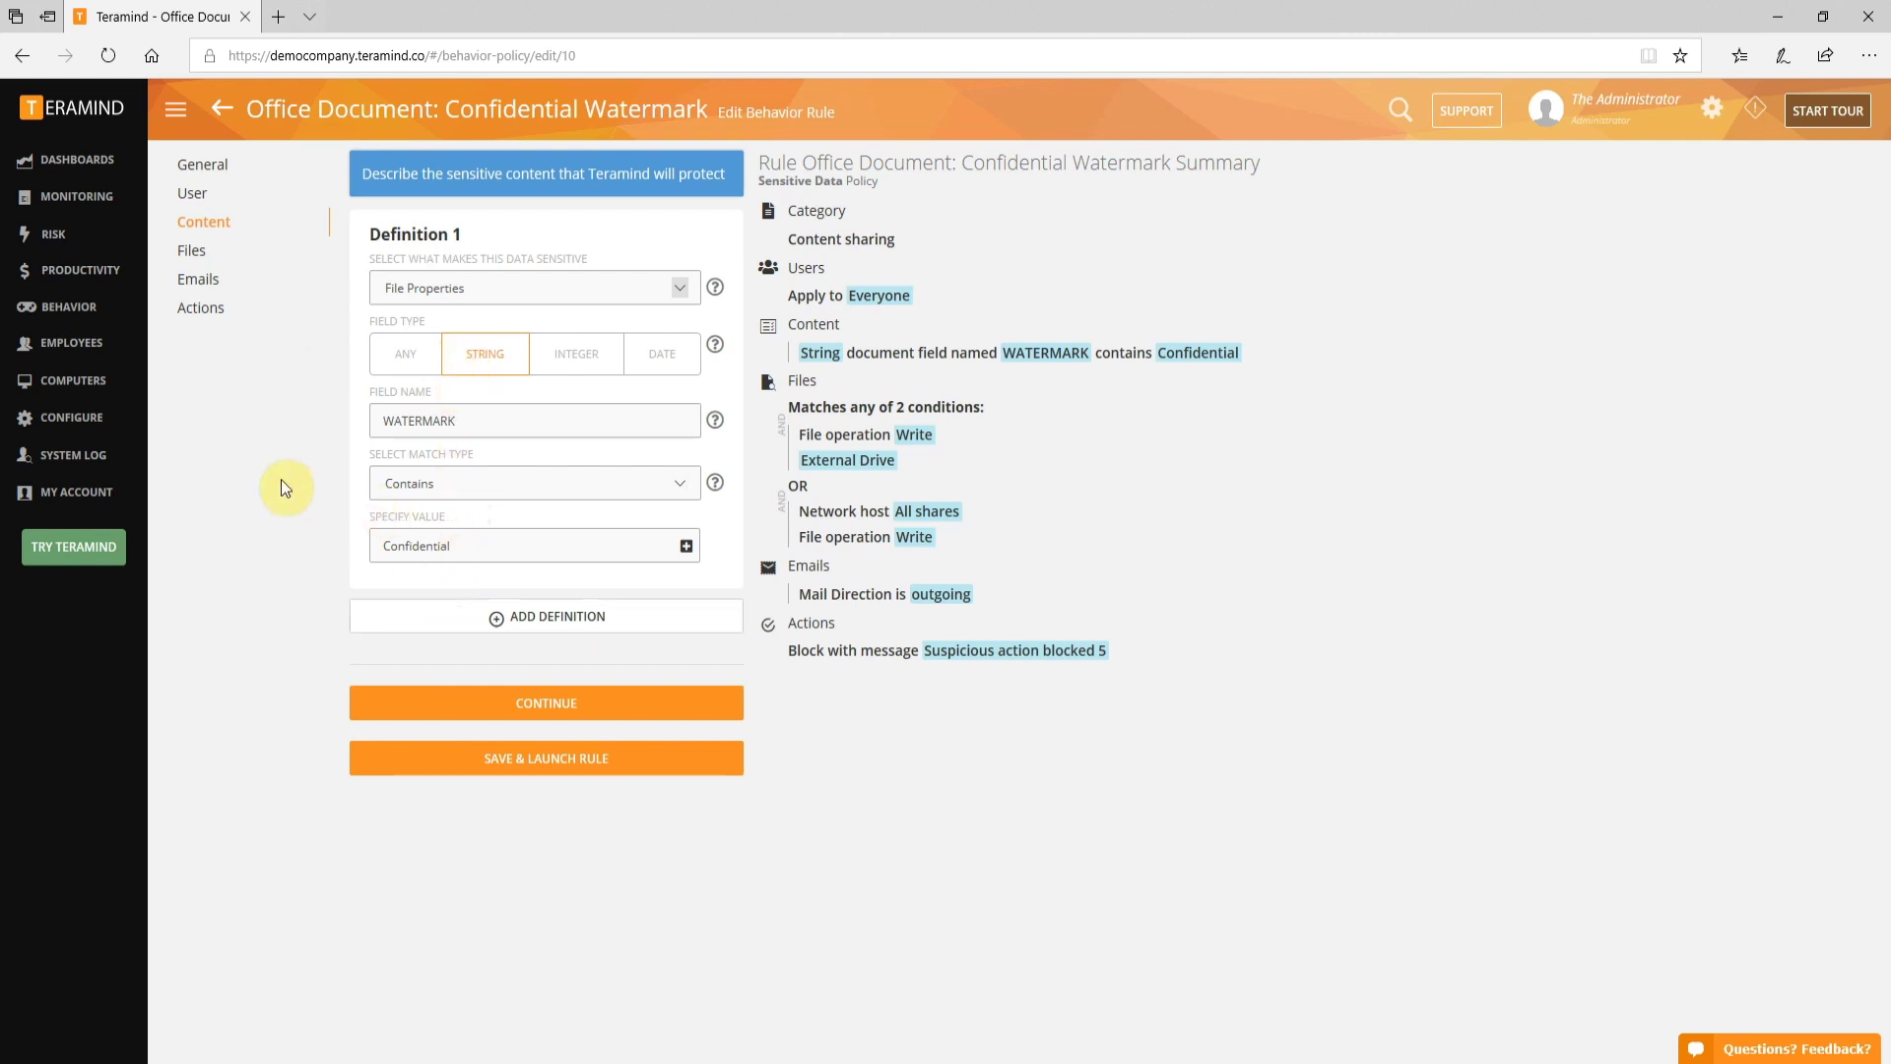
{"action": "left_click", "coordinate": [192, 250]}
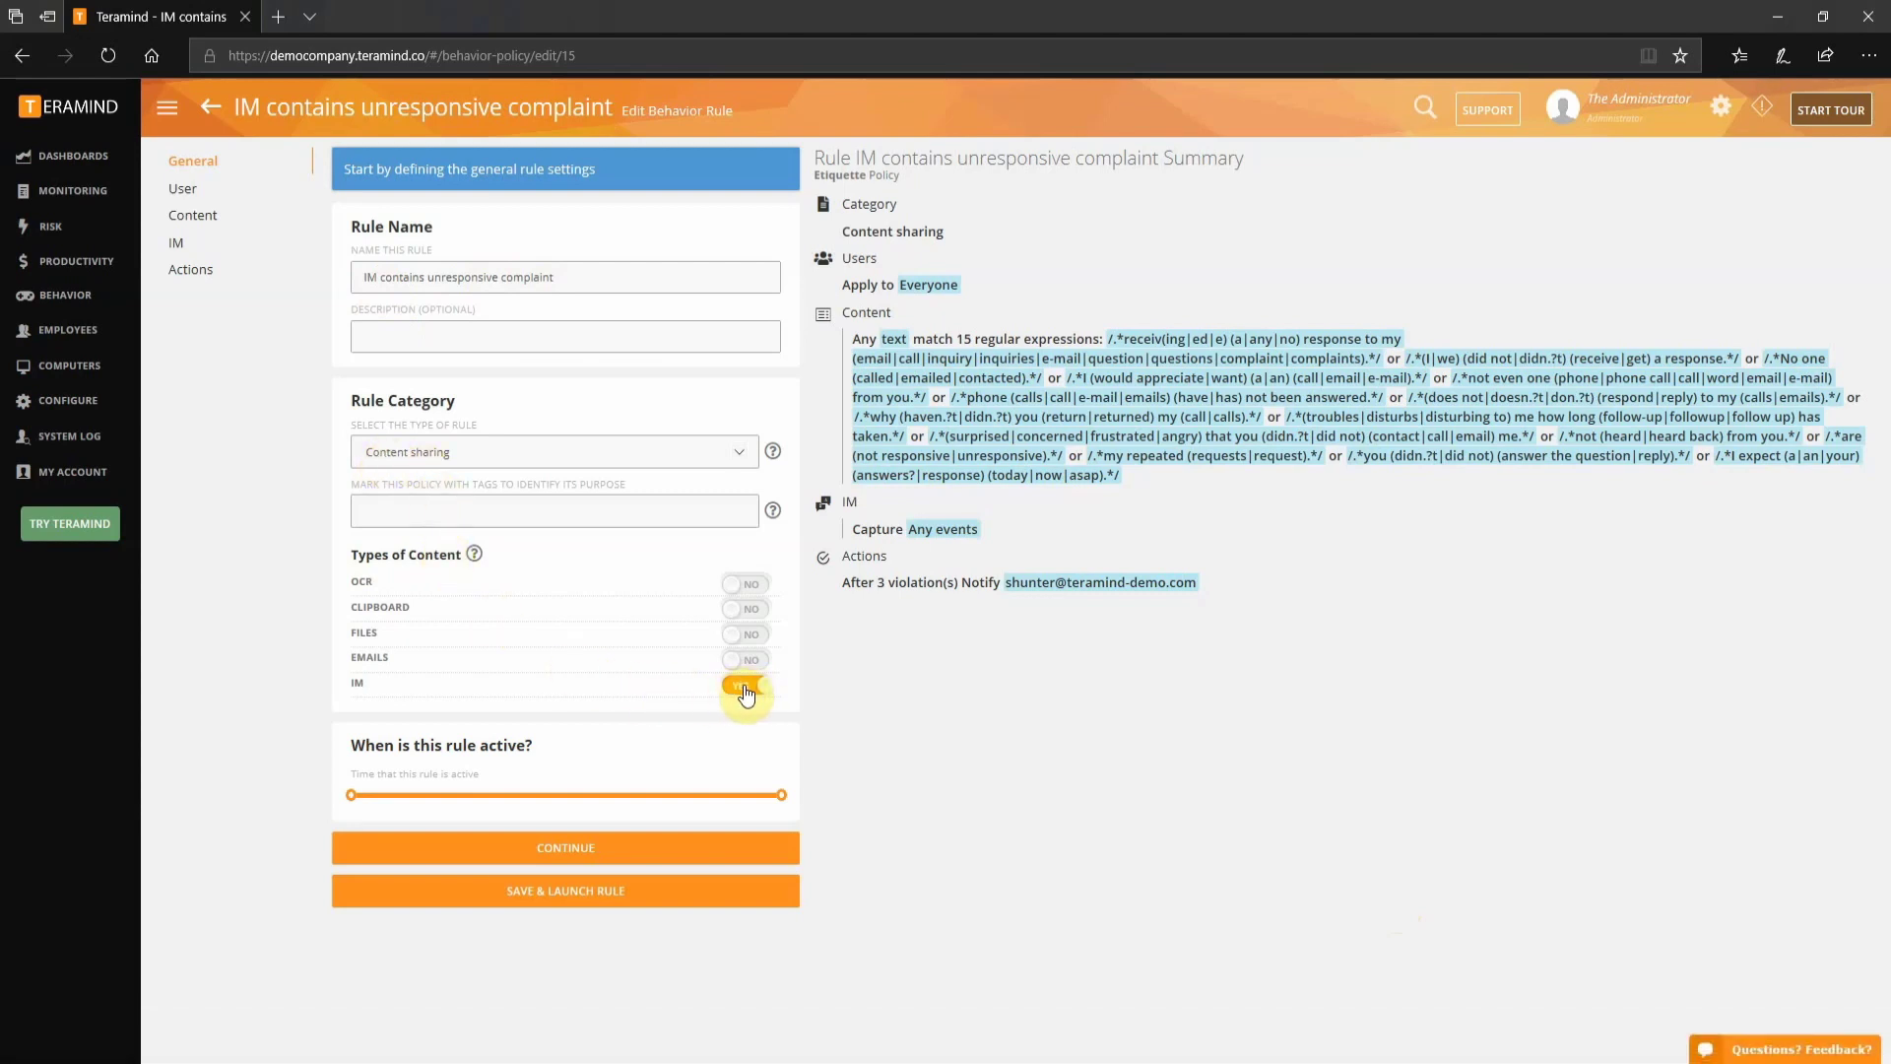
- Review the "IM contains unresponsive complaint" rule's content definition, including its data sensitivity options and regular expression list
{"action": "left_click", "coordinate": [196, 217]}
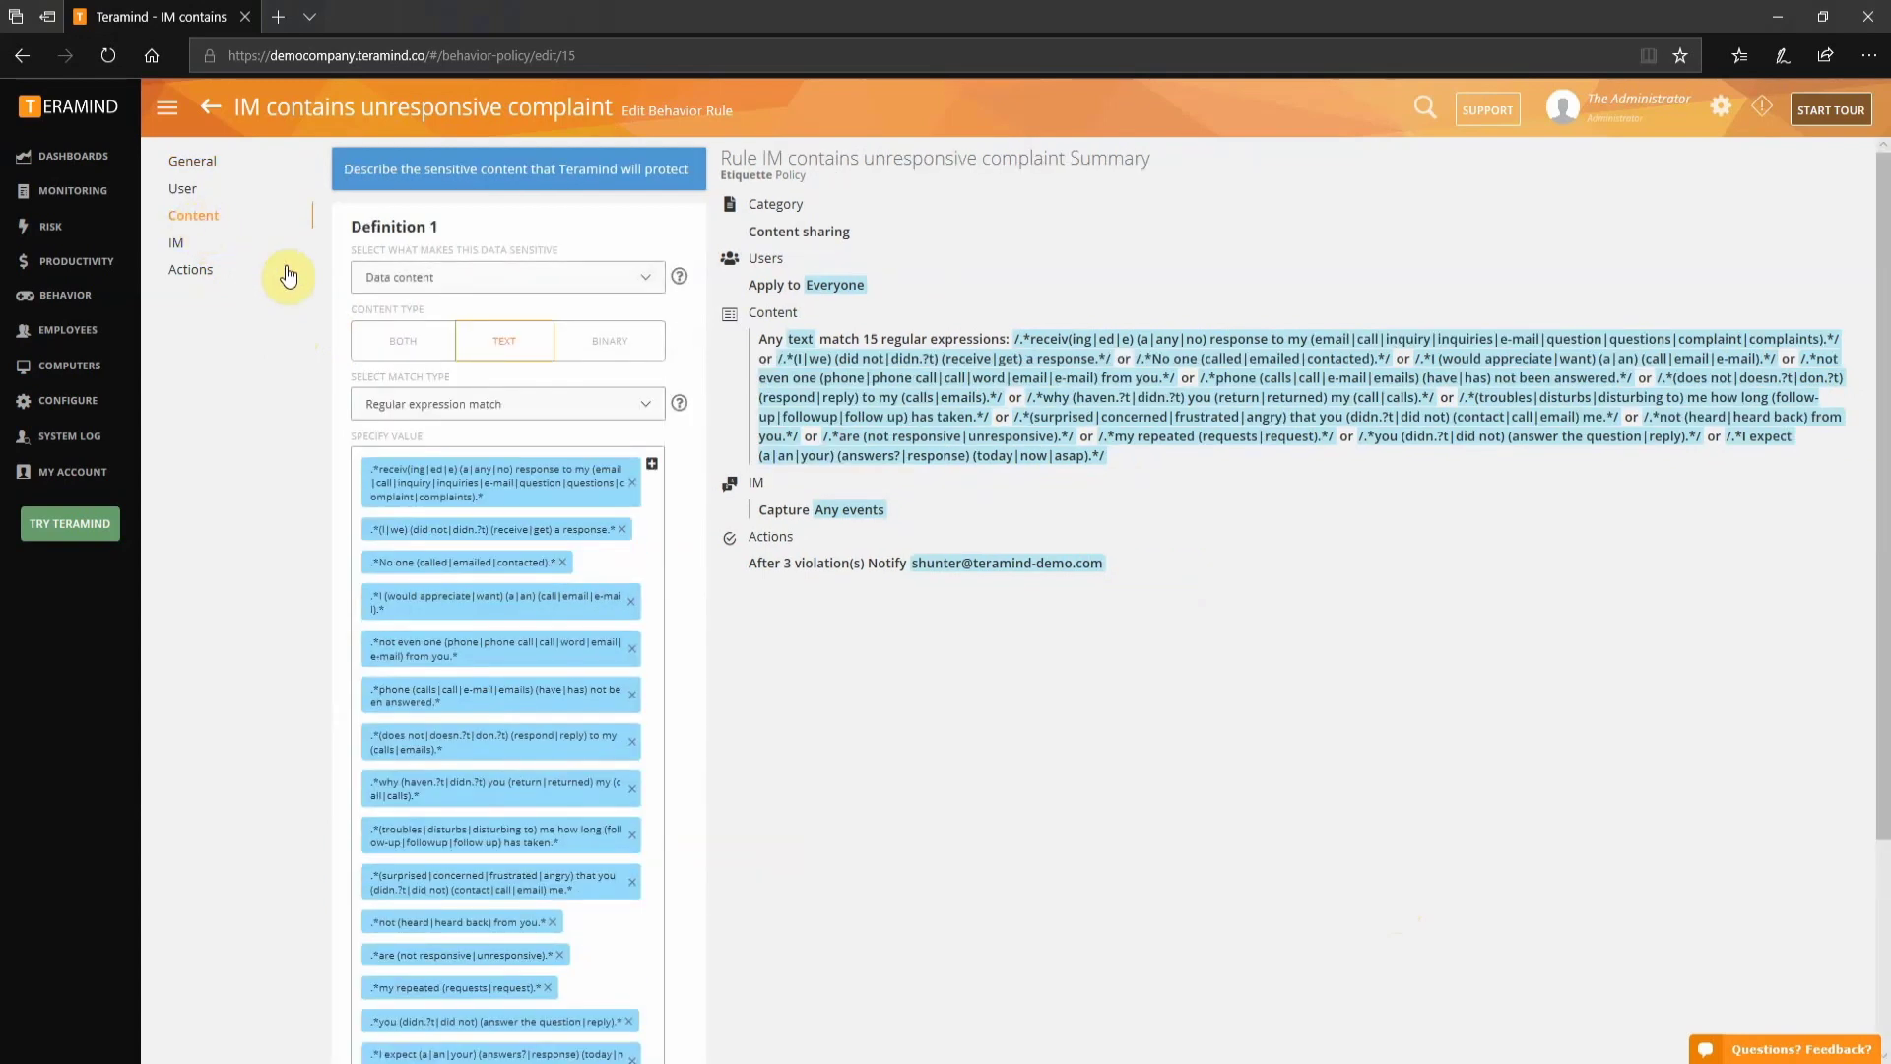
{"action": "left_click", "coordinate": [495, 275]}
{"action": "left_click", "coordinate": [495, 277]}
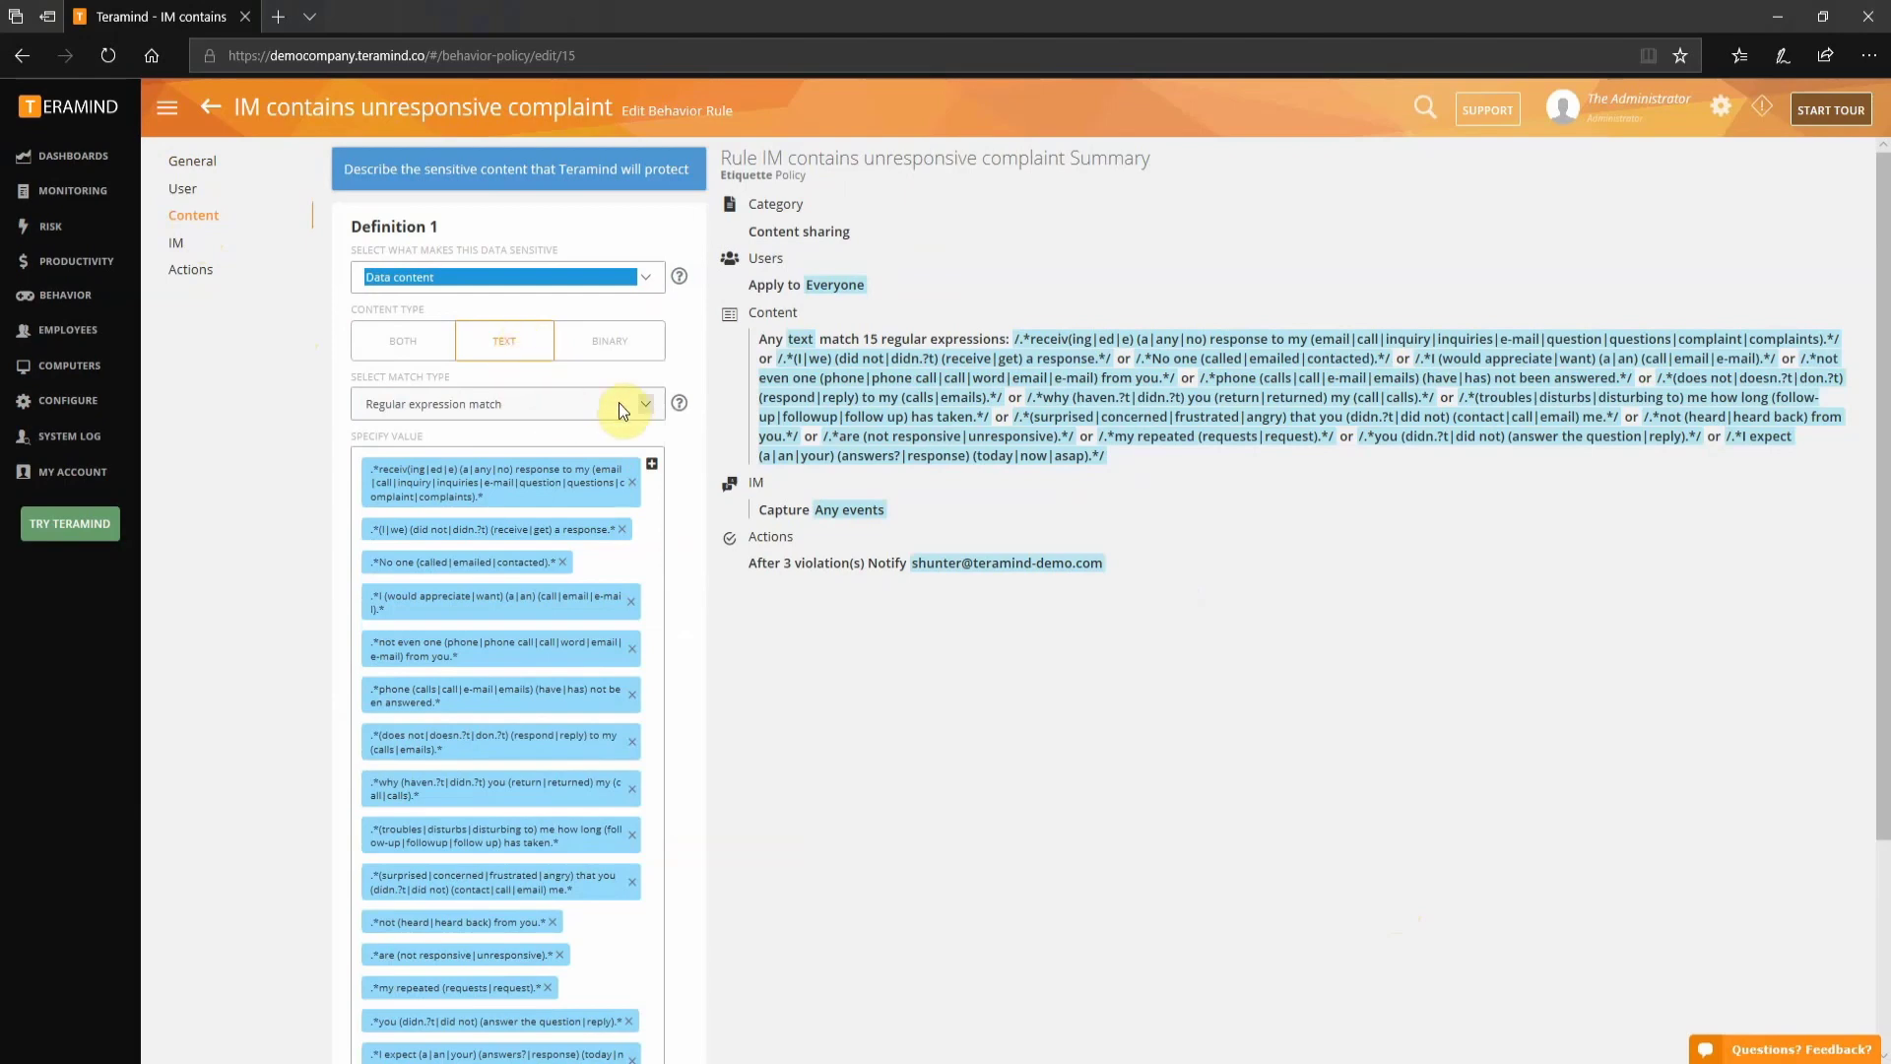
{"action": "scroll", "coordinate": [449, 412], "scroll_direction": "down", "scroll_amount": 3}
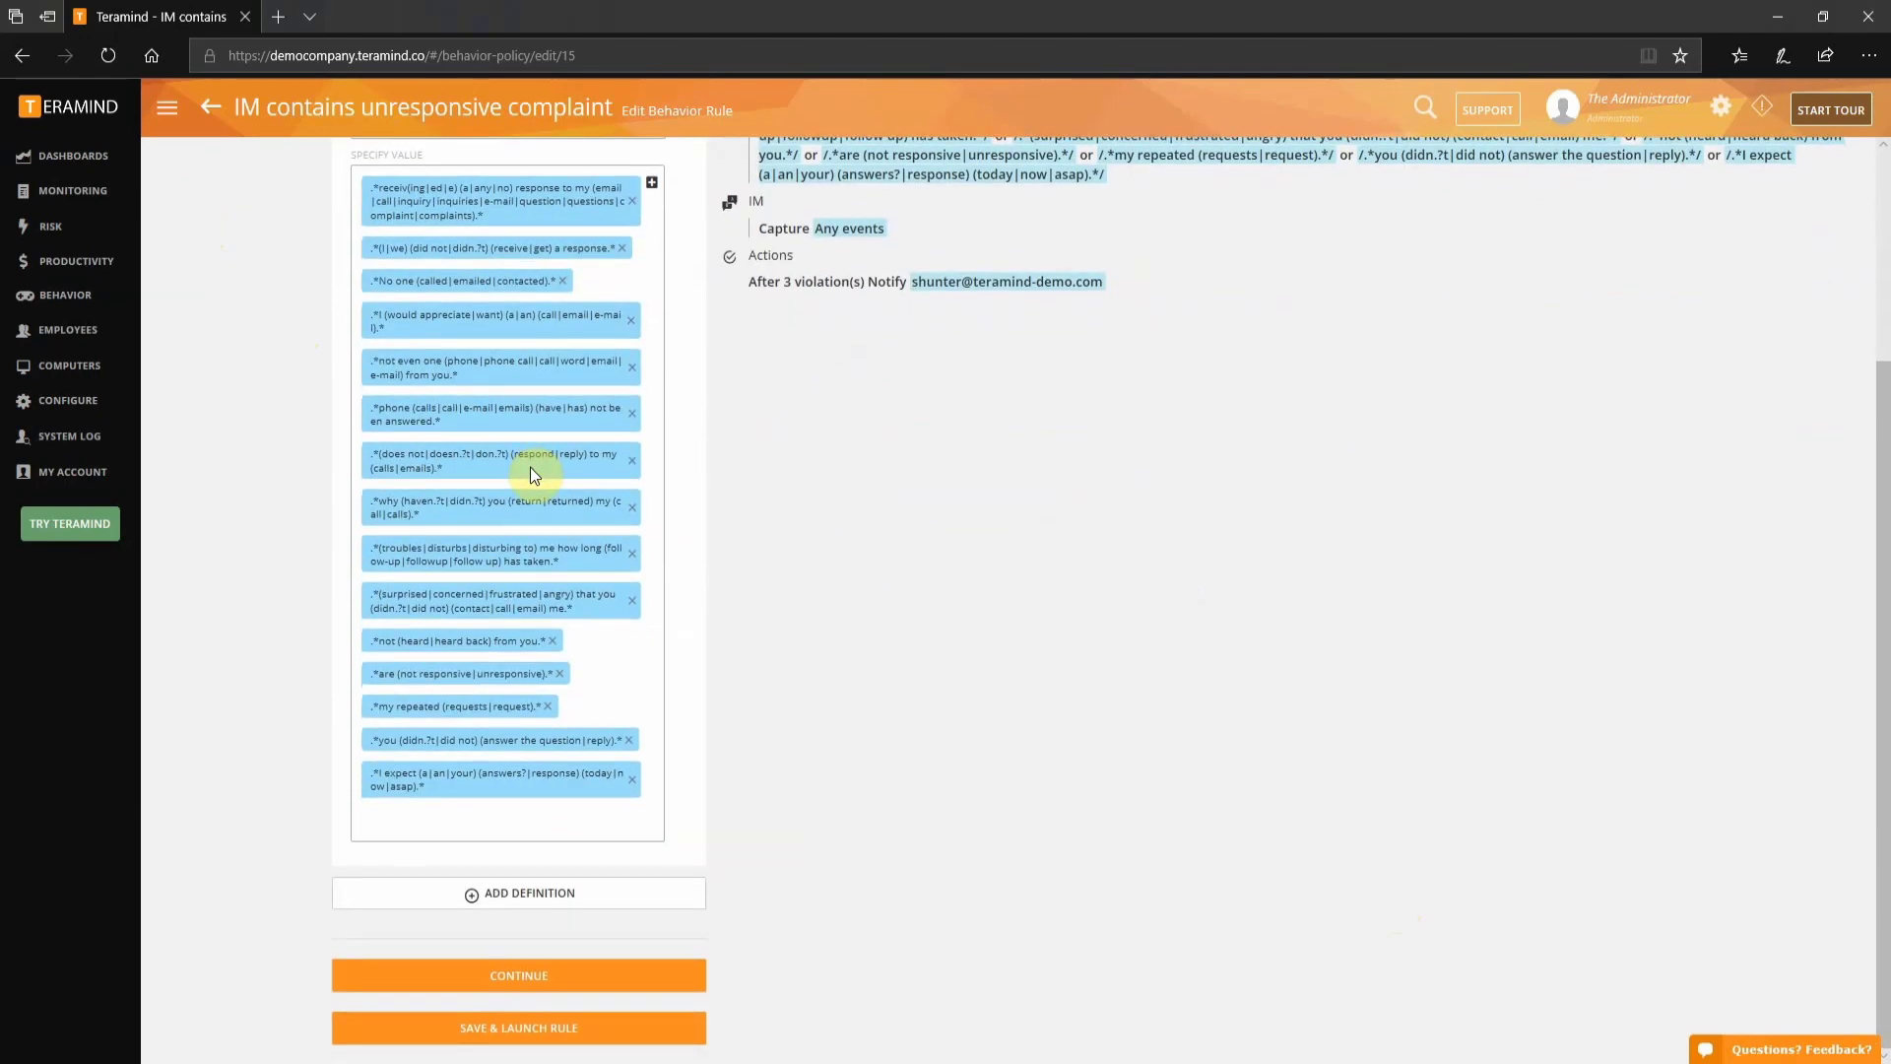
{"action": "scroll", "coordinate": [530, 467], "scroll_direction": "up", "scroll_amount": 3}
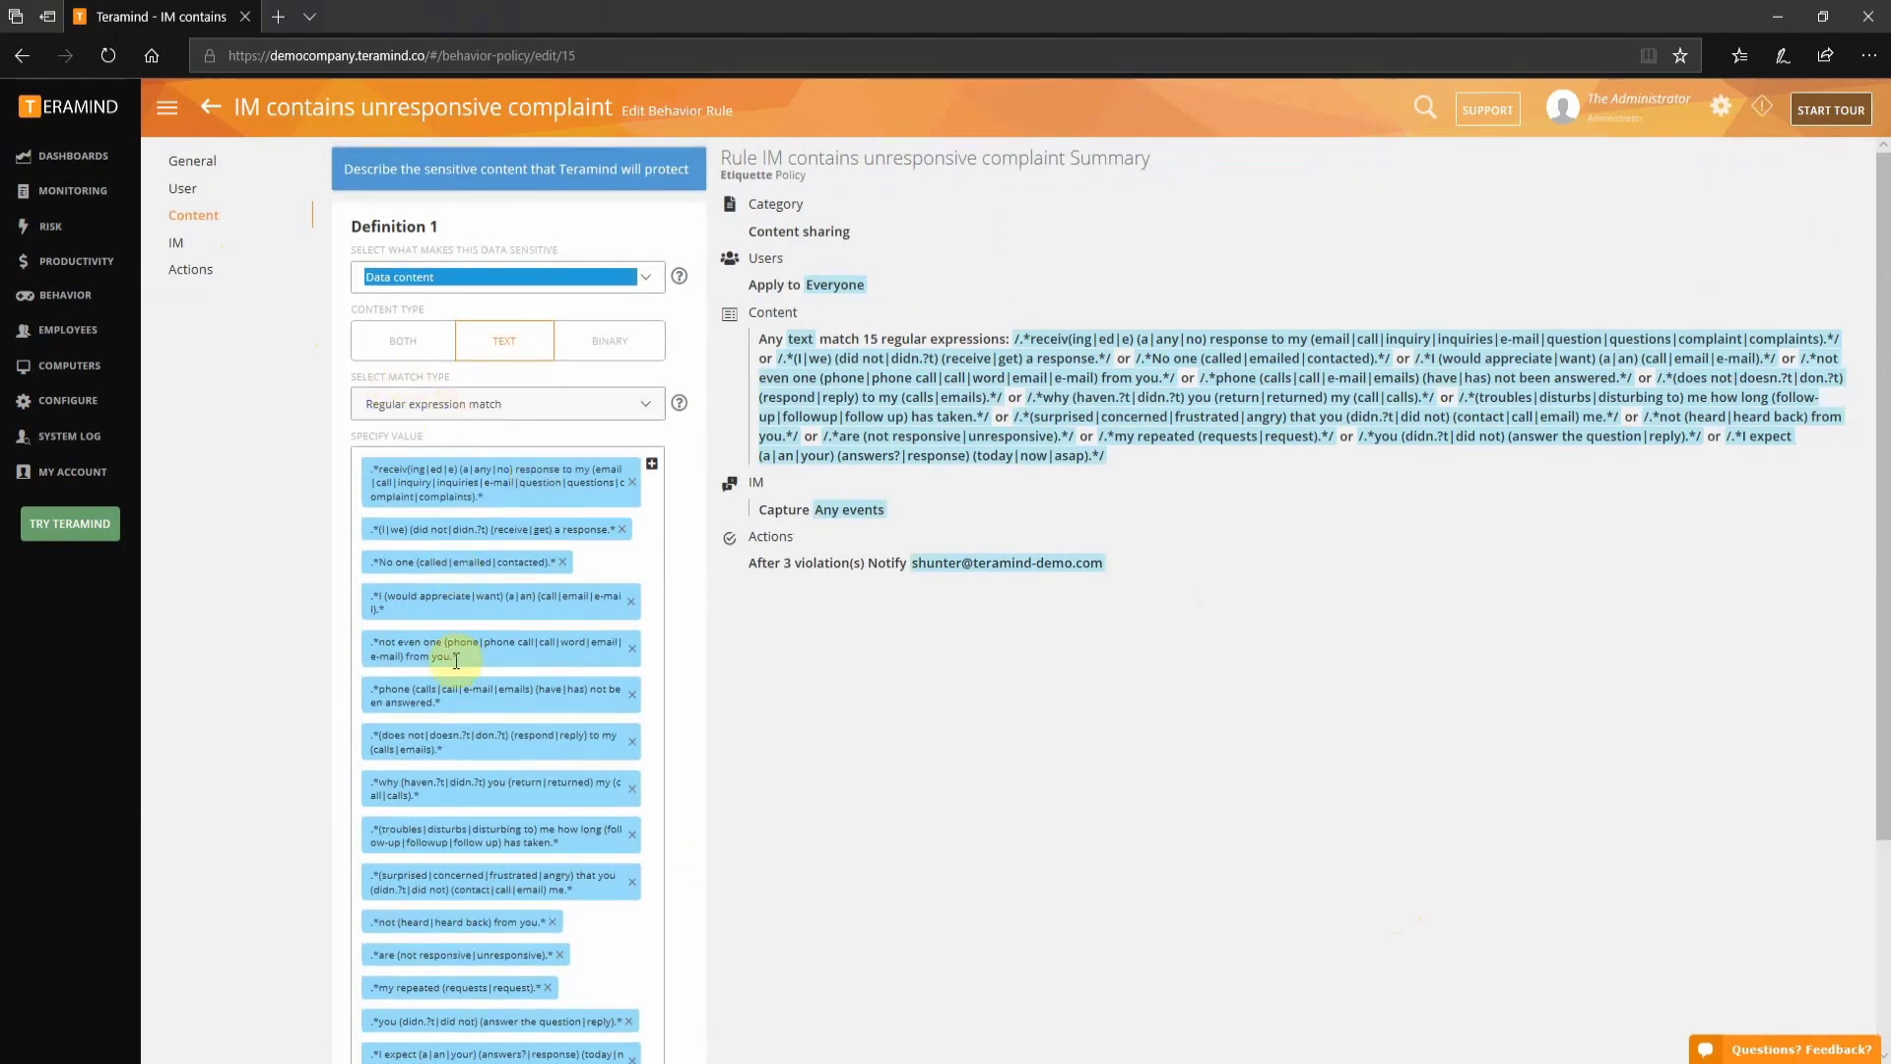
- View the criteria available for the IM rule's Condition 1, and open the rule's action settings
{"action": "left_click", "coordinate": [178, 243]}
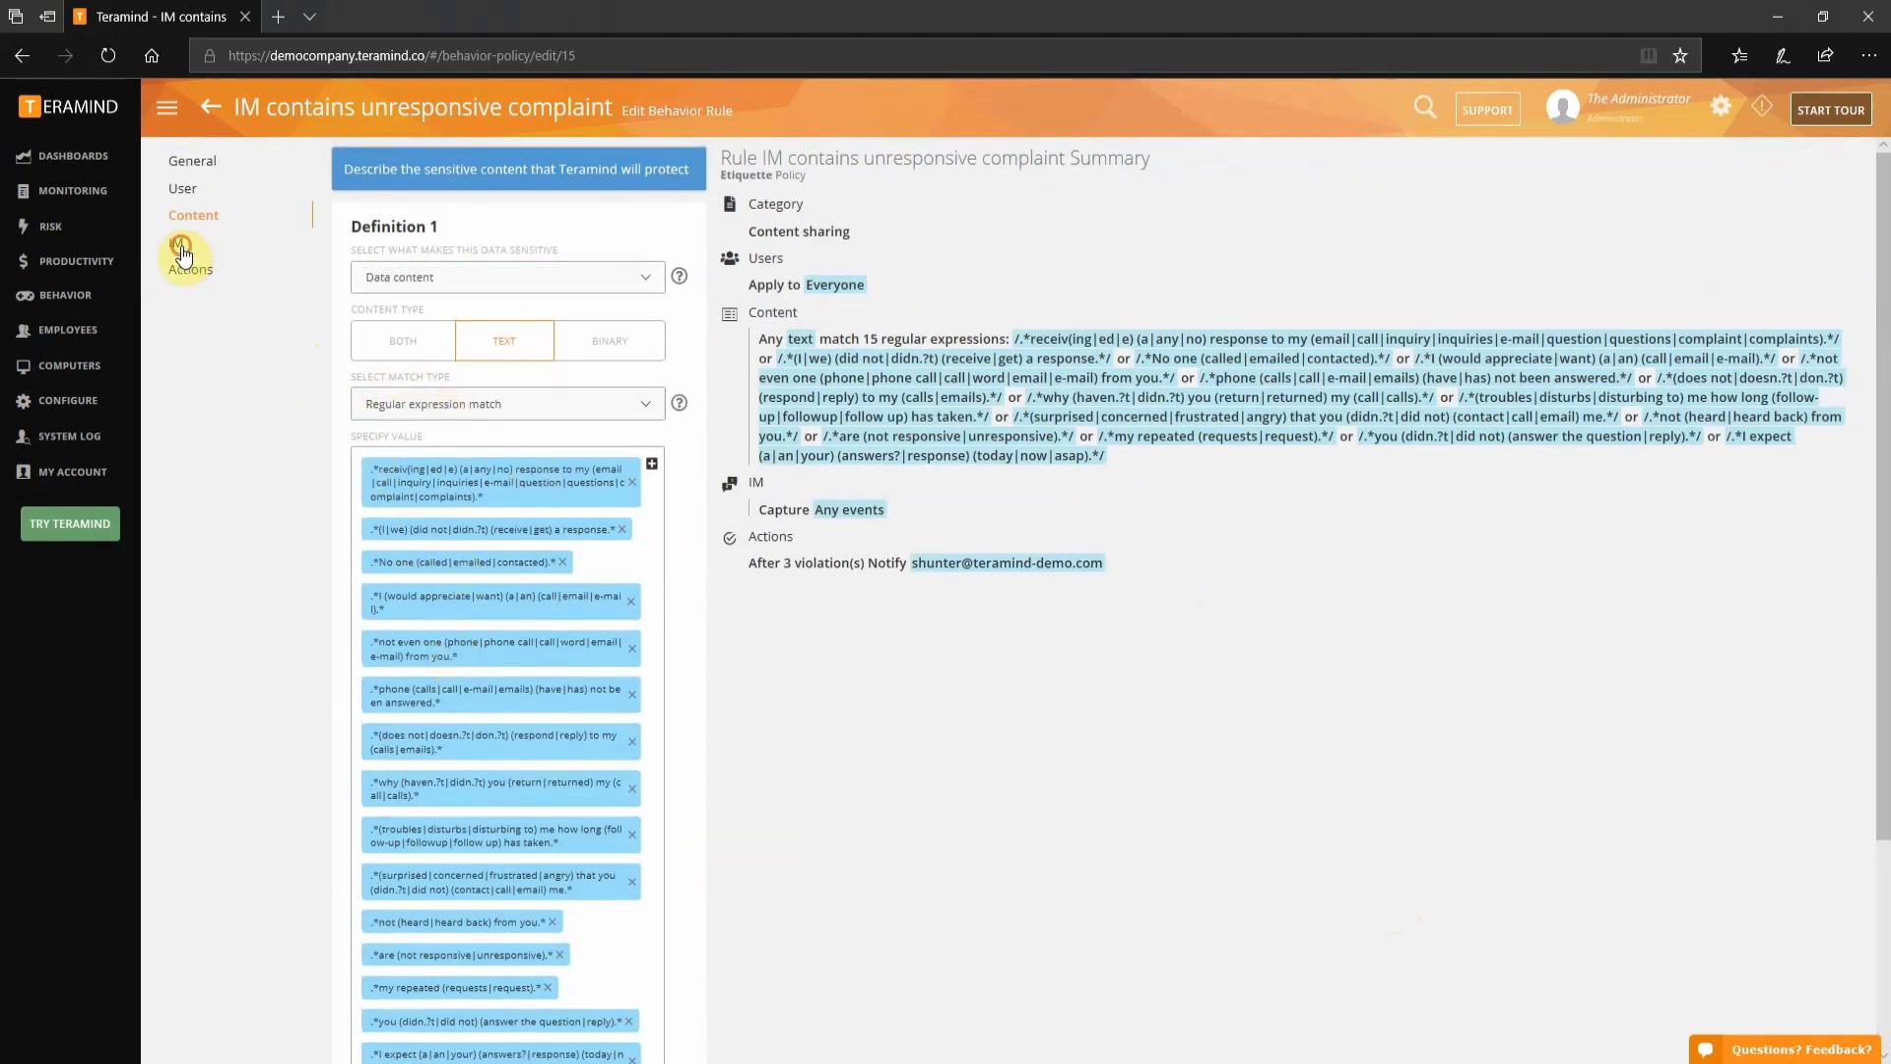
{"action": "left_click", "coordinate": [432, 249]}
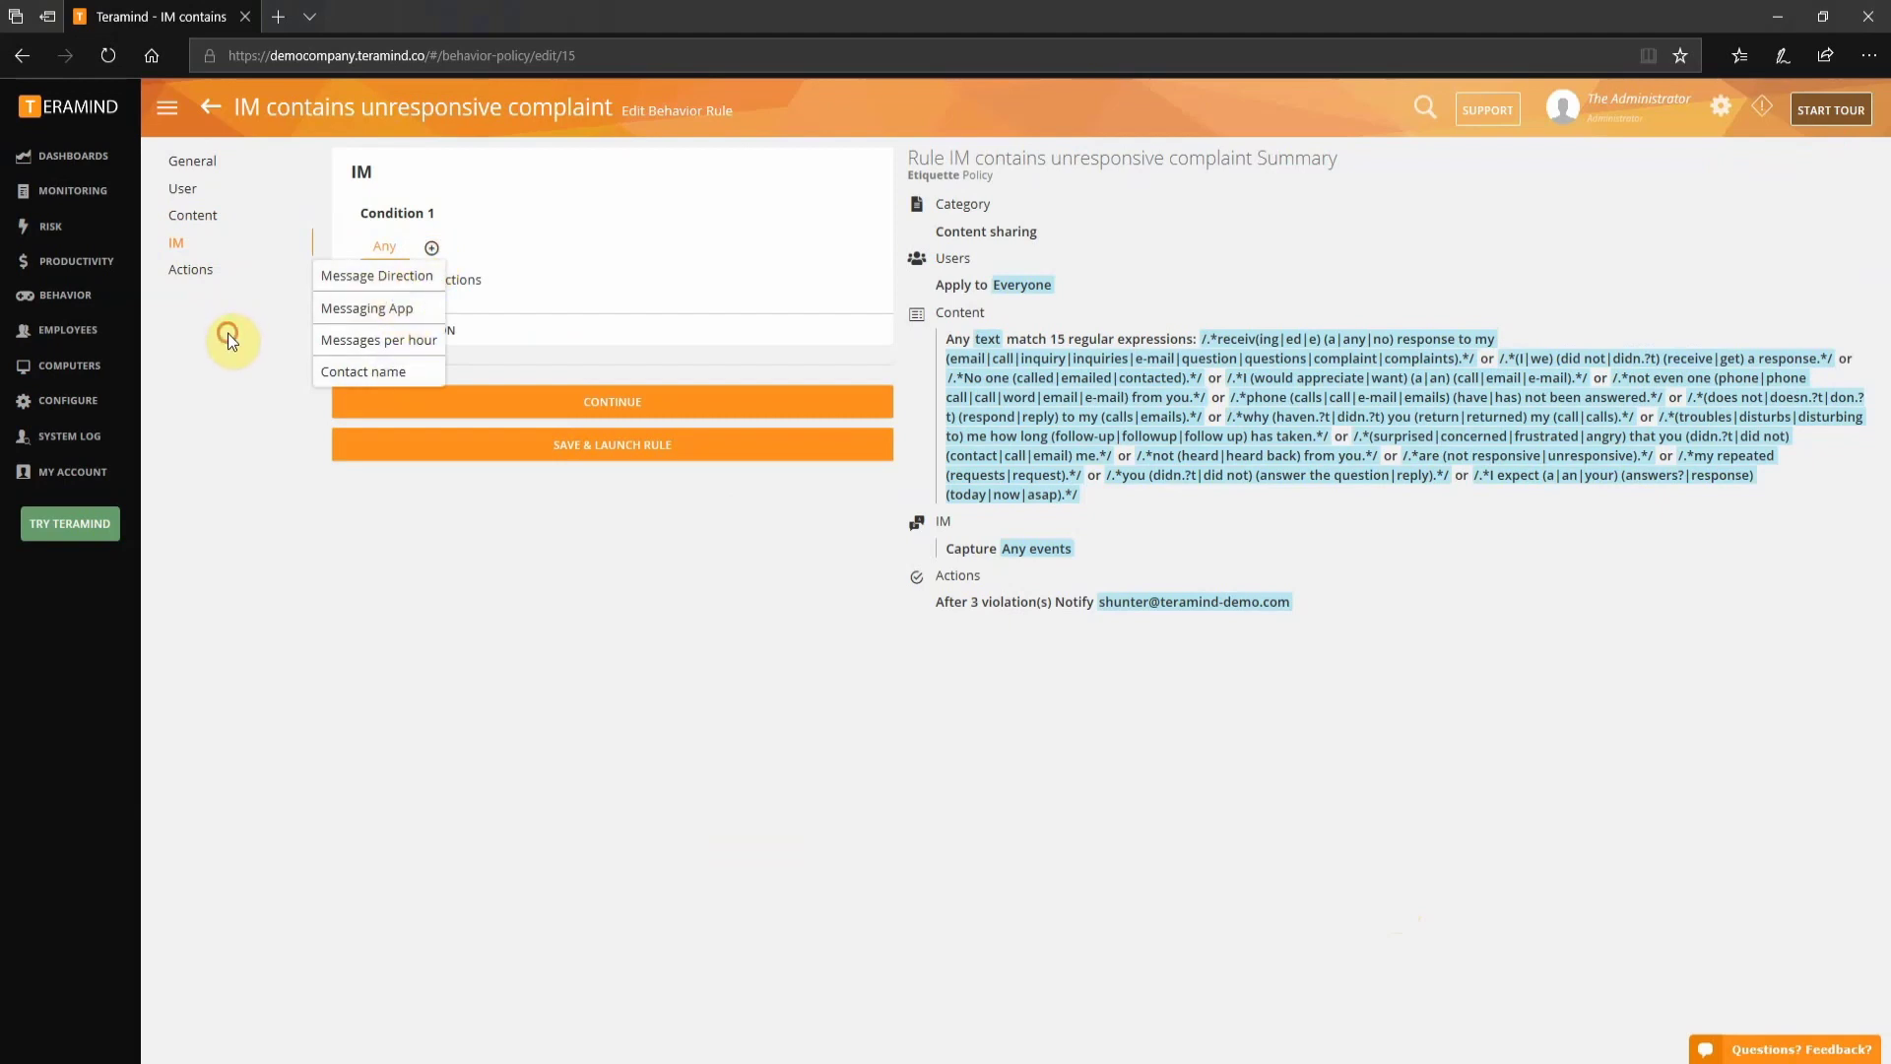
{"action": "left_click", "coordinate": [199, 276]}
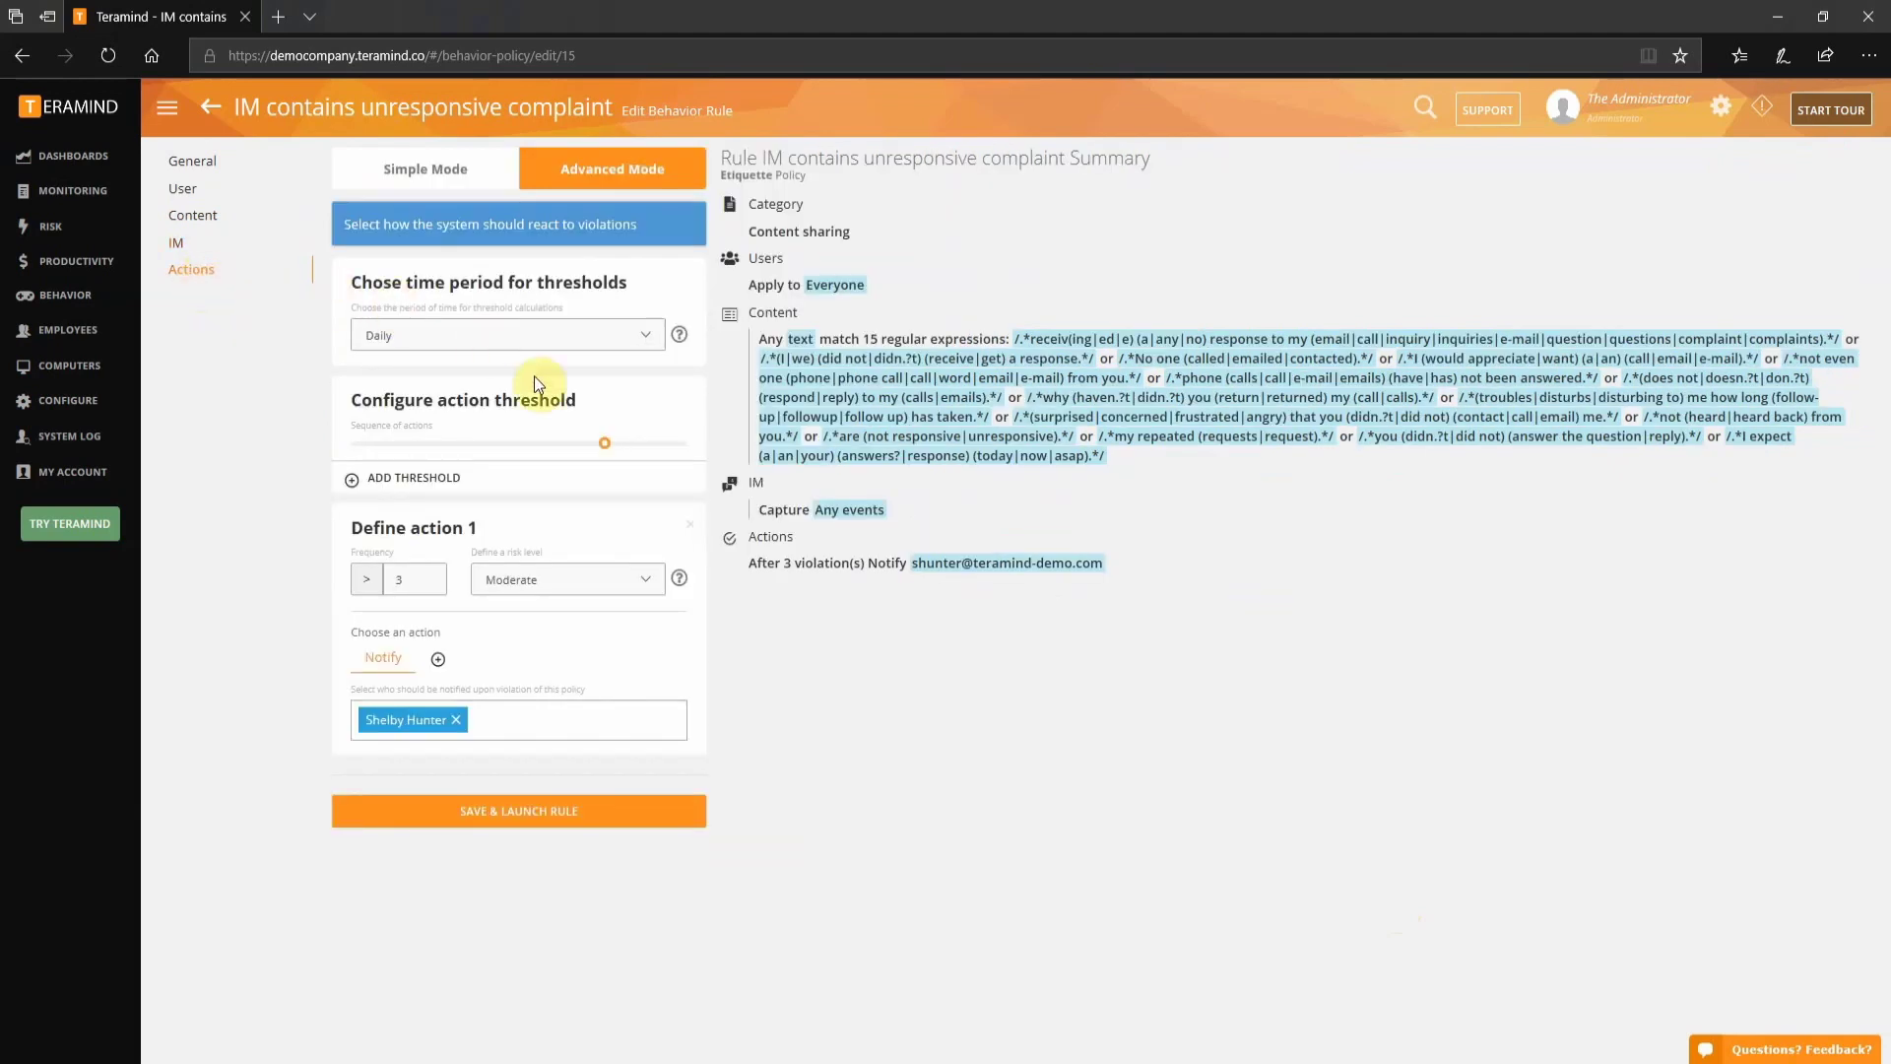